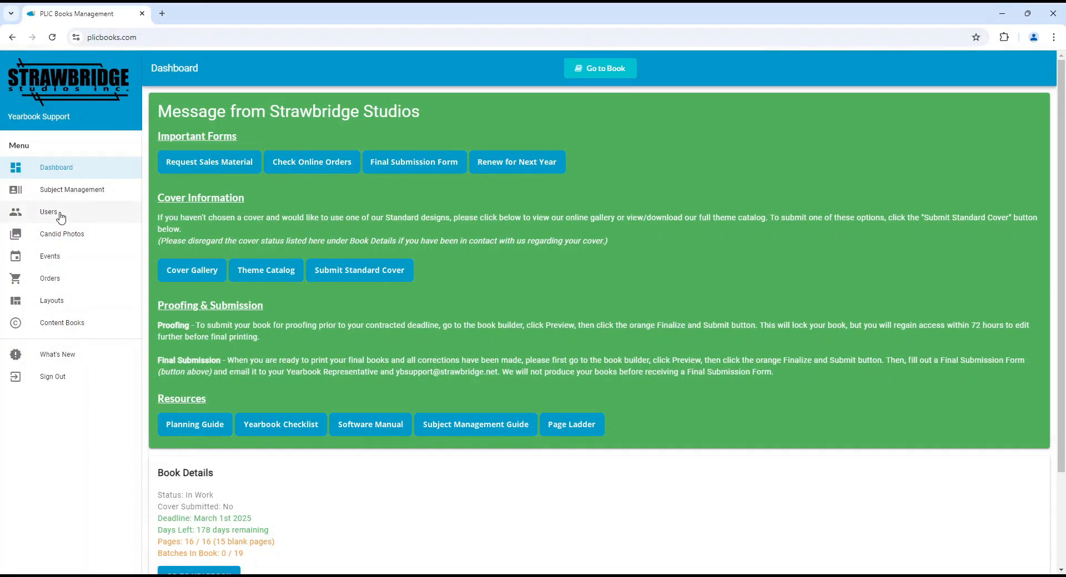
# Start a new user from the Users page, view the School Advisor role's permissions, and set the role to User.
pyautogui.click(60, 215)
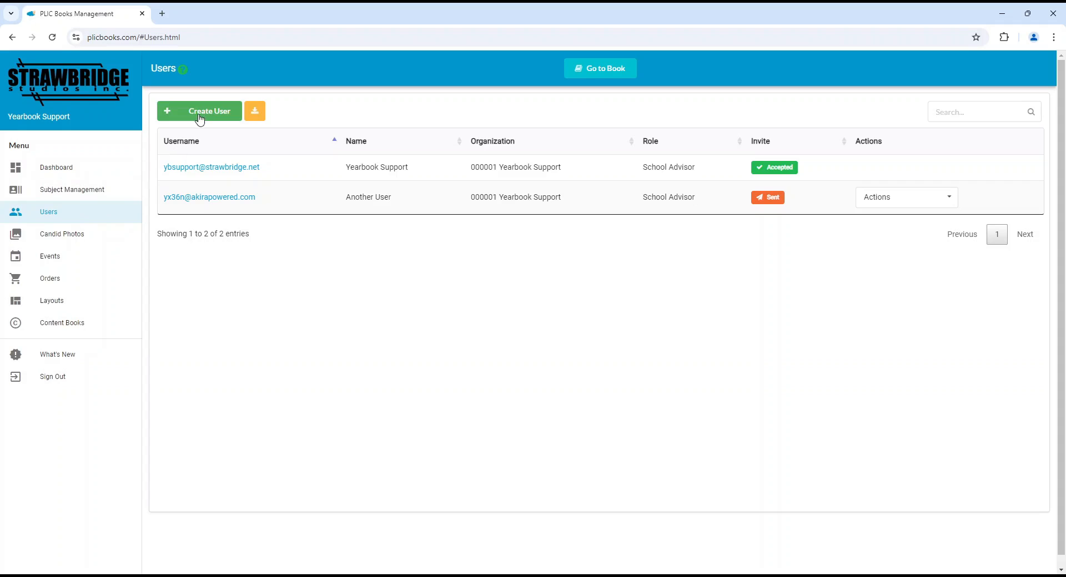
pyautogui.click(199, 113)
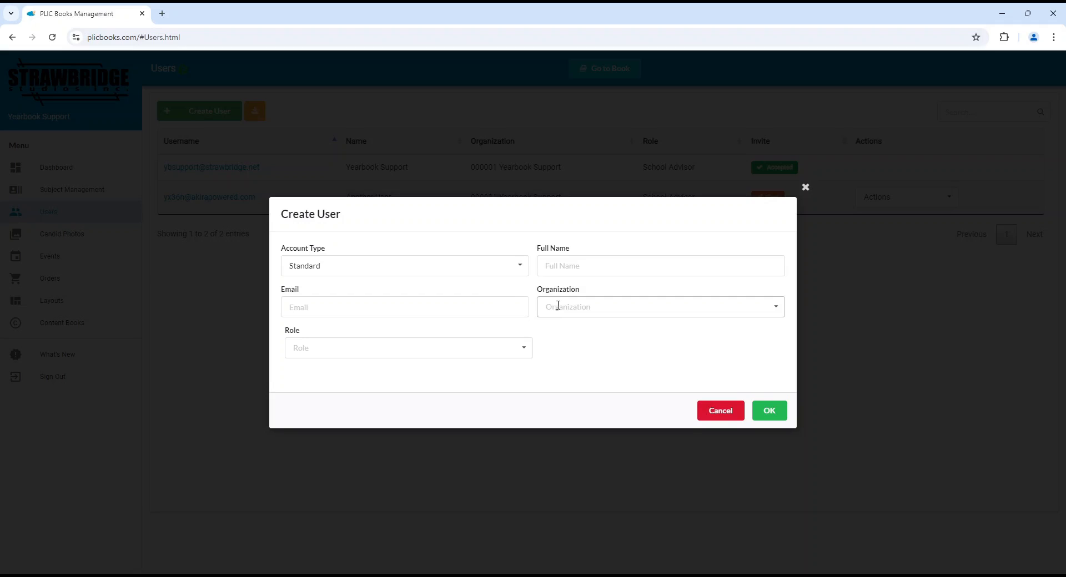
pyautogui.click(508, 356)
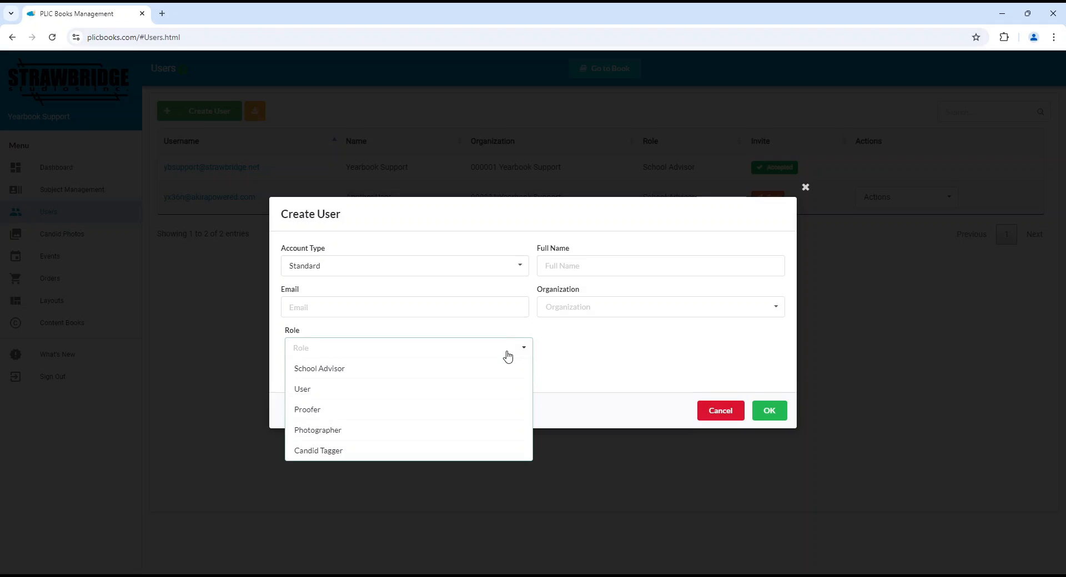
pyautogui.click(508, 369)
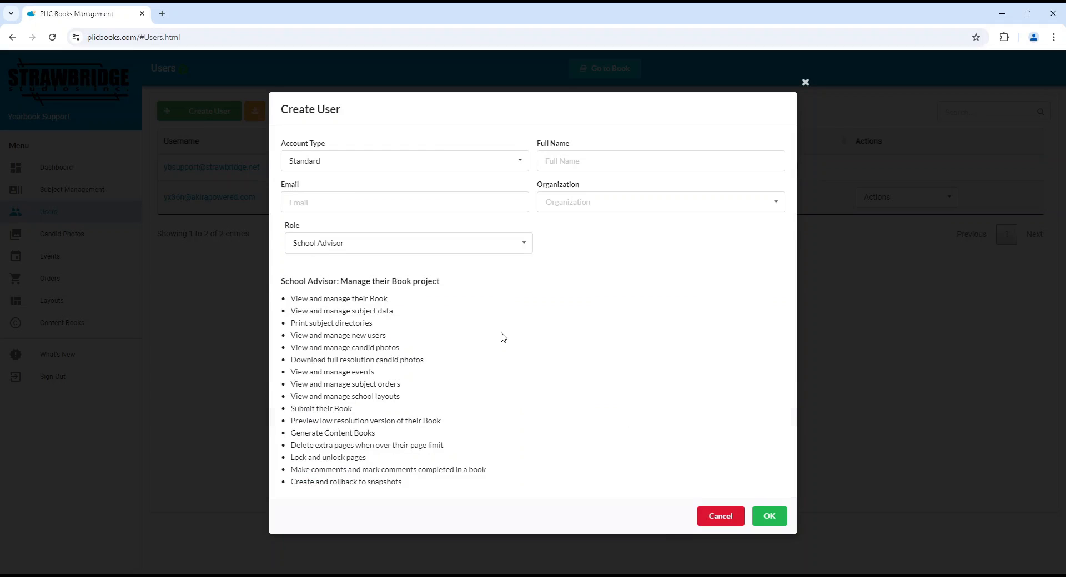
pyautogui.click(507, 249)
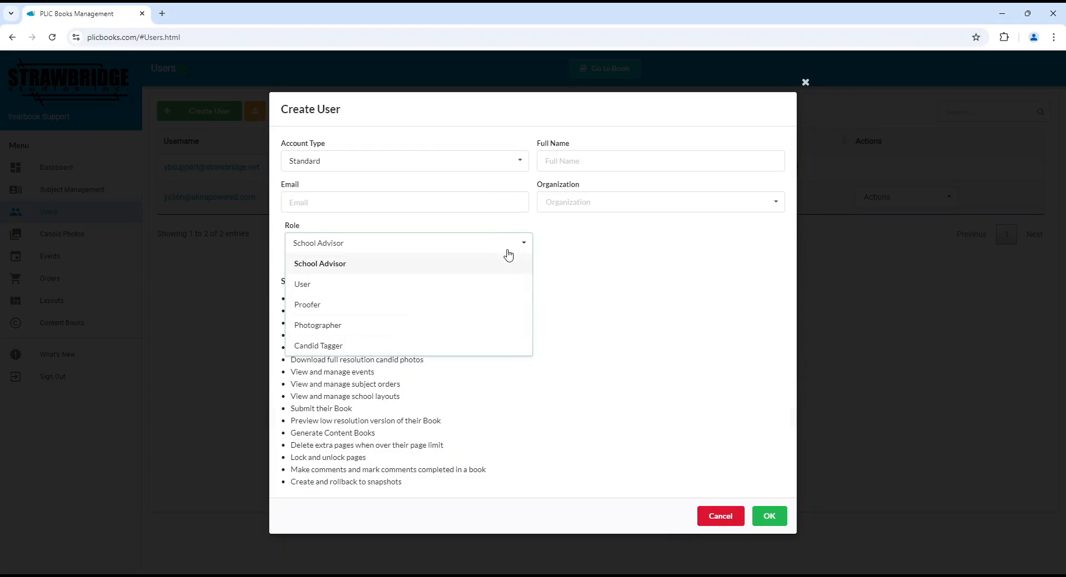
pyautogui.click(507, 282)
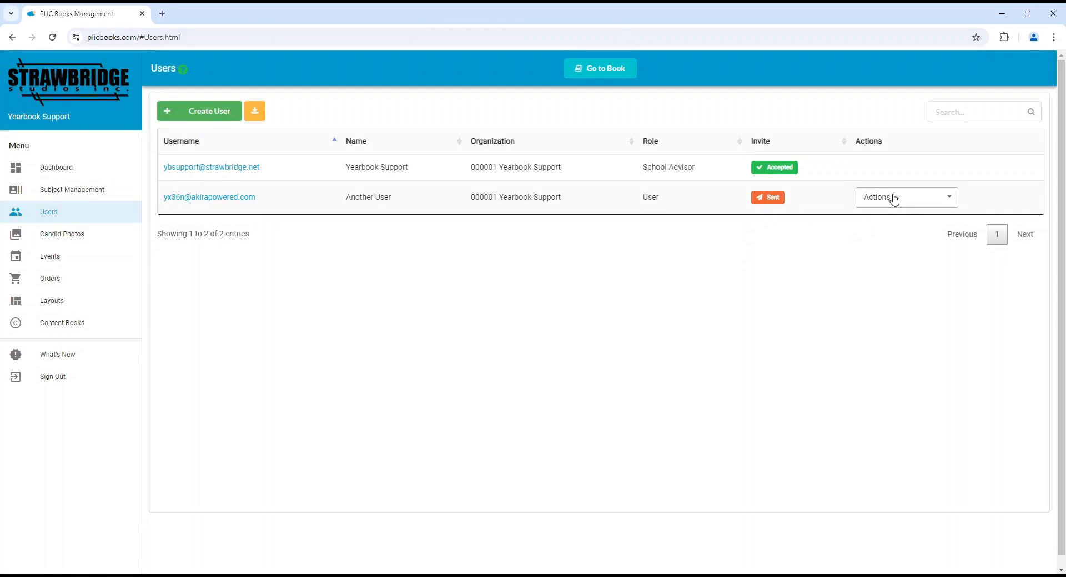
# Show the available actions for the user whose invitation has been sent but not accepted.
pyautogui.click(894, 199)
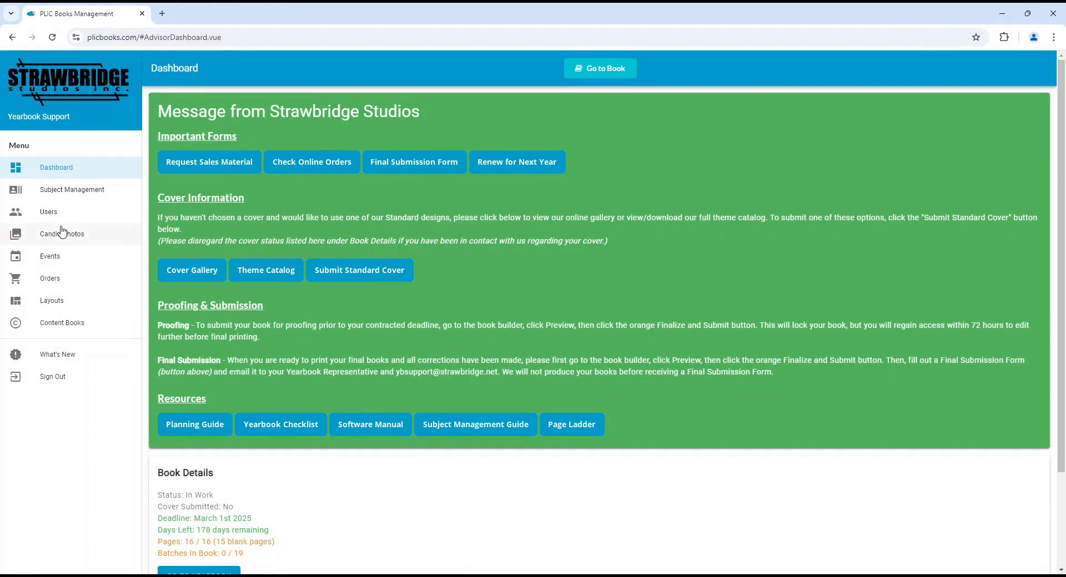
# Go to the candid photos and switch from Album 1 to the Folder 2 album.
pyautogui.click(62, 232)
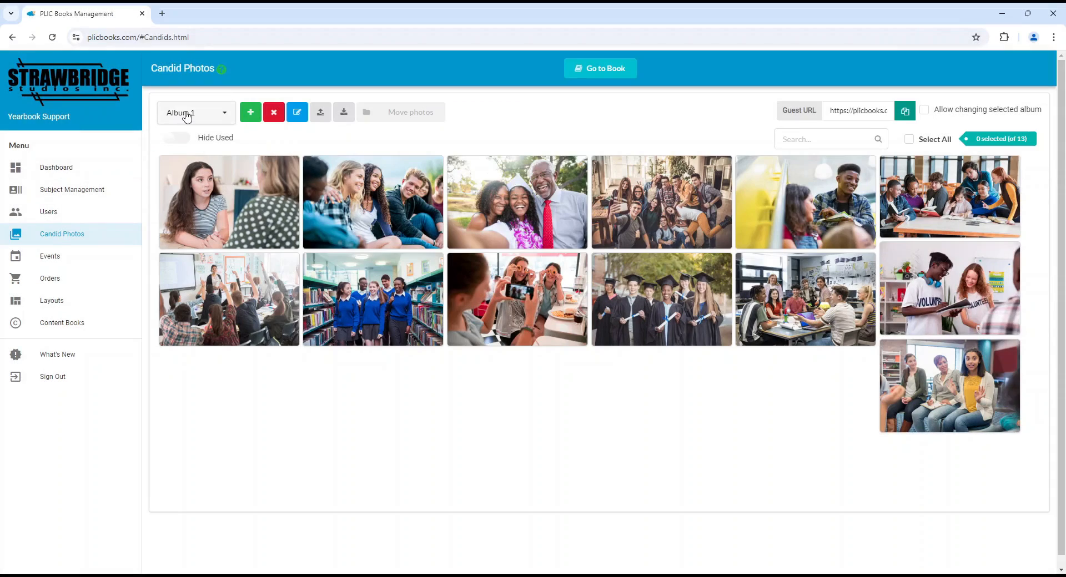
pyautogui.click(187, 114)
pyautogui.click(193, 134)
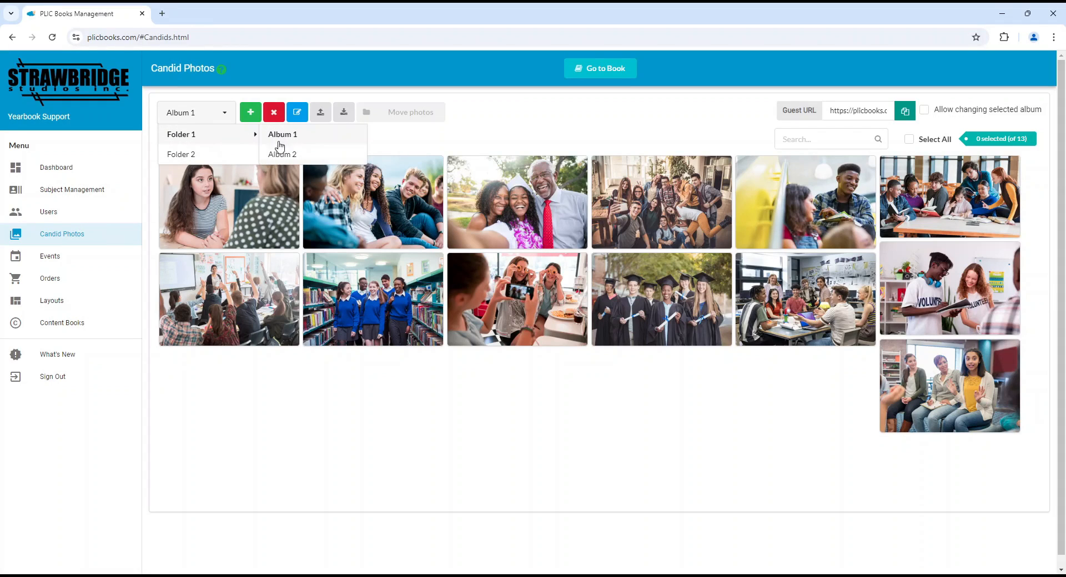
pyautogui.click(228, 156)
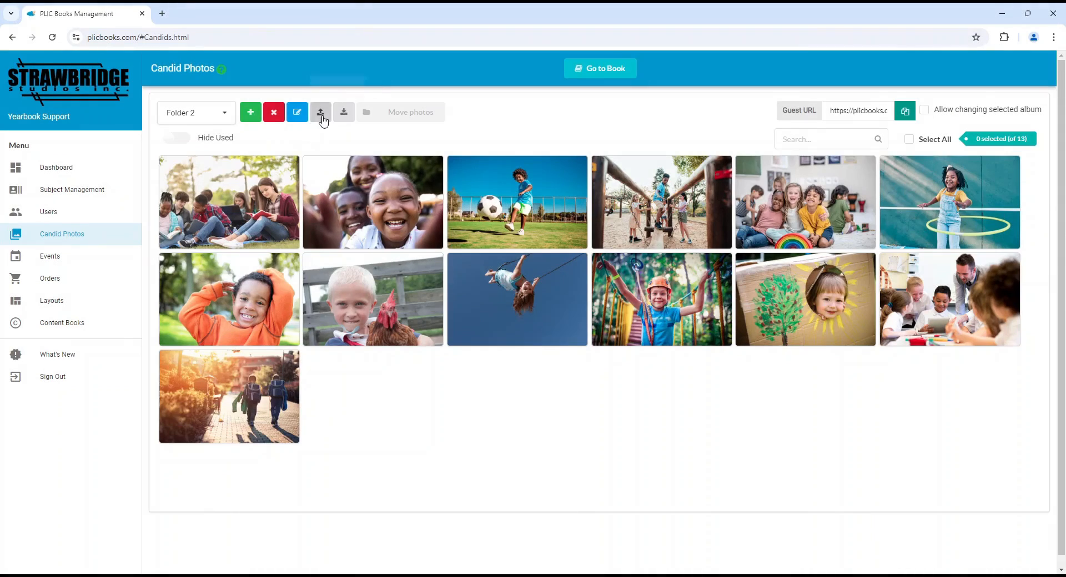
# Upload iStock_70700705_XXLARGE.jpg from the Yearbook Project folder into Folder 2 and return to the album.
pyautogui.click(322, 115)
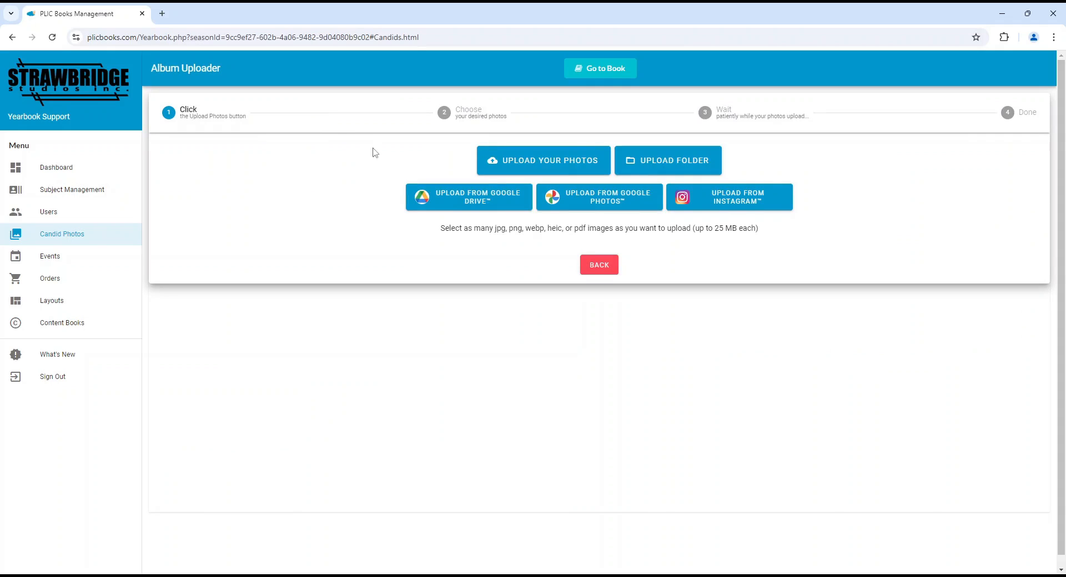
pyautogui.click(501, 159)
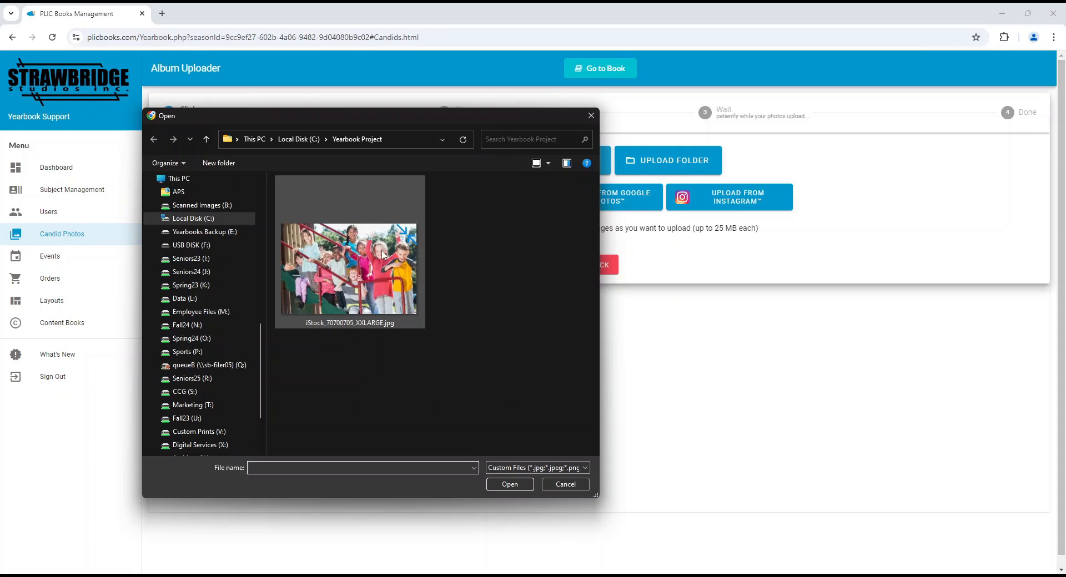
pyautogui.click(388, 250)
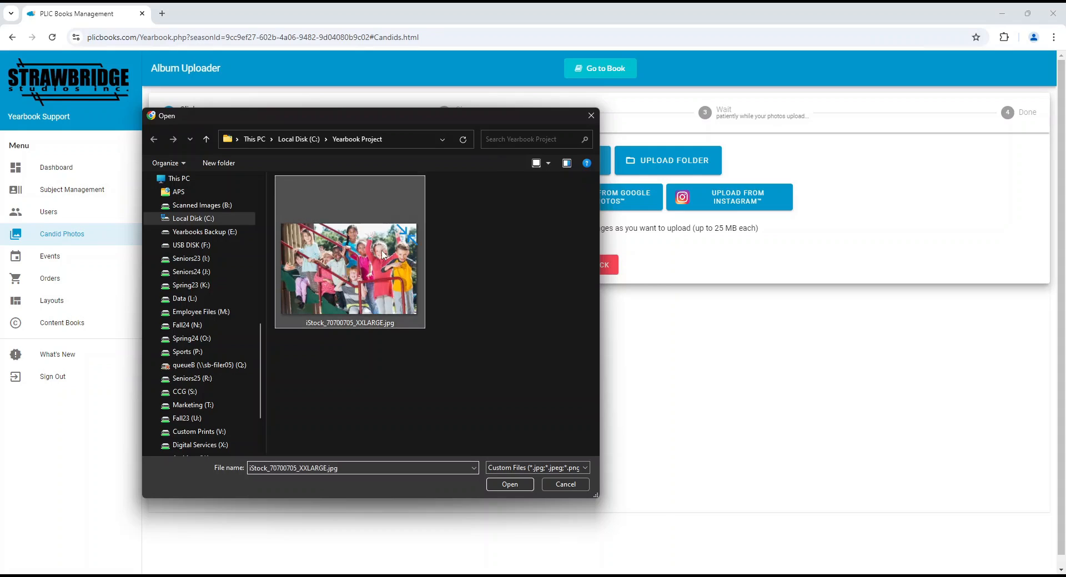
pyautogui.click(510, 484)
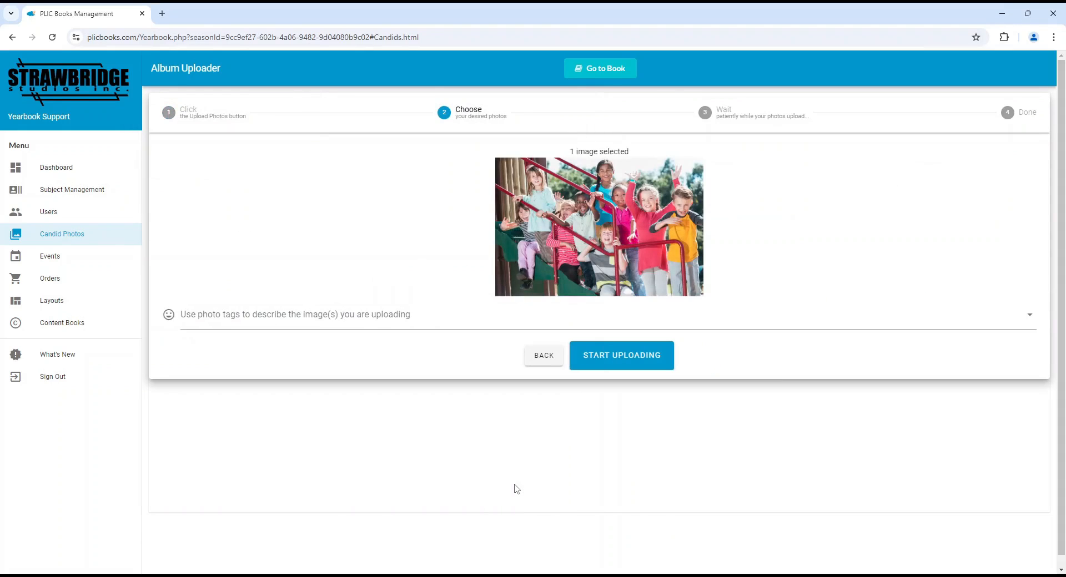
pyautogui.click(612, 362)
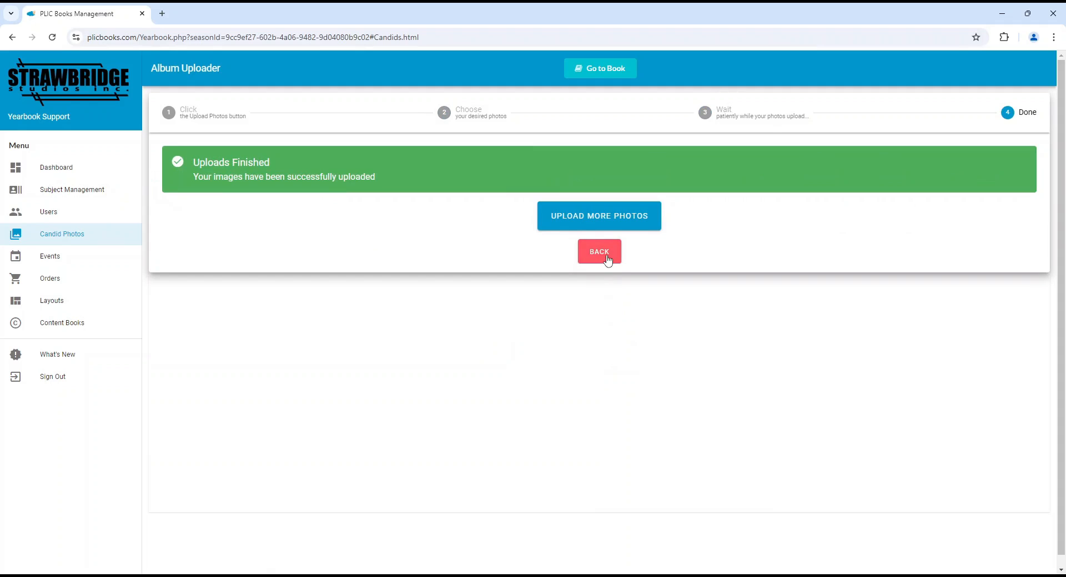
pyautogui.click(607, 258)
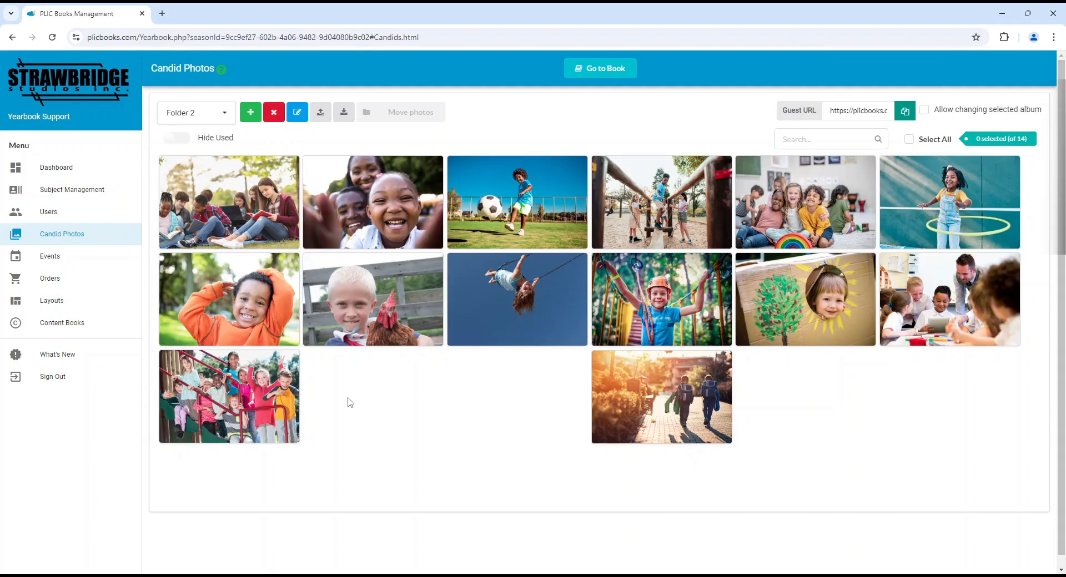
# Move the photo of the child kicking a soccer ball from Folder 2 to Album 2 in Folder 1.
pyautogui.moveTo(261, 395)
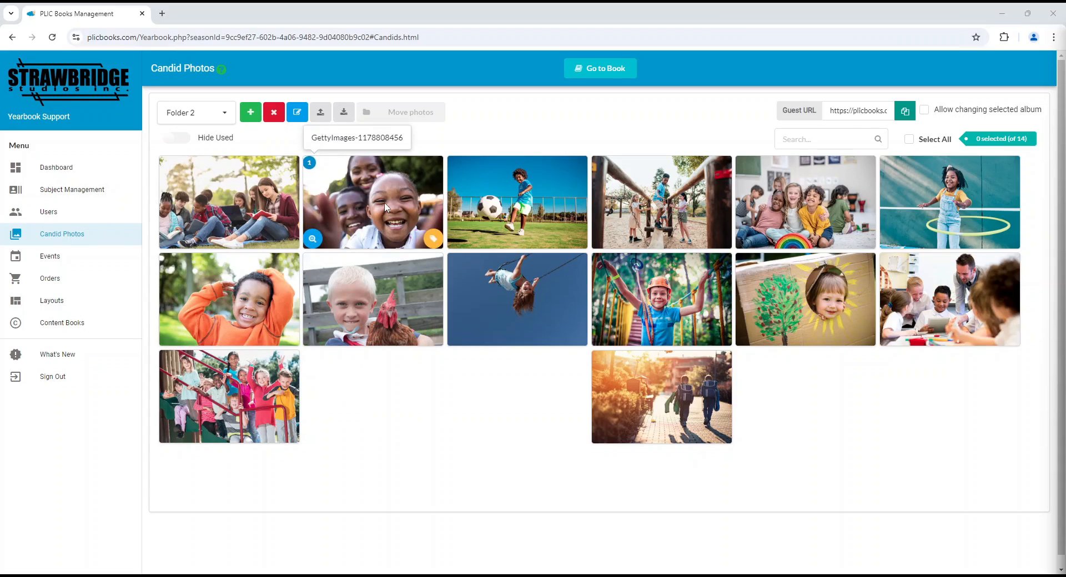
pyautogui.moveTo(313, 168)
pyautogui.moveTo(504, 169)
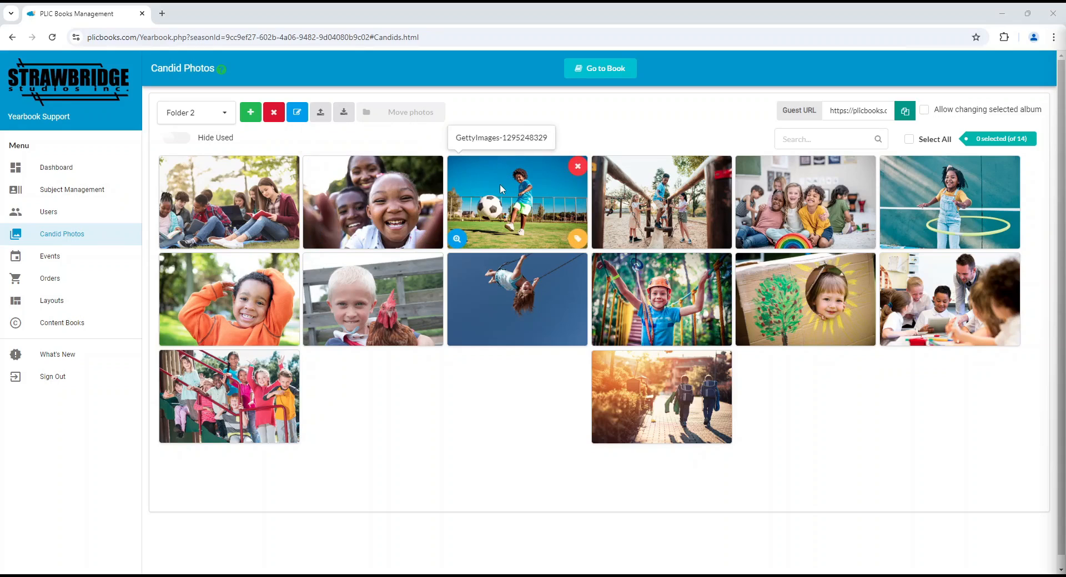
pyautogui.click(499, 185)
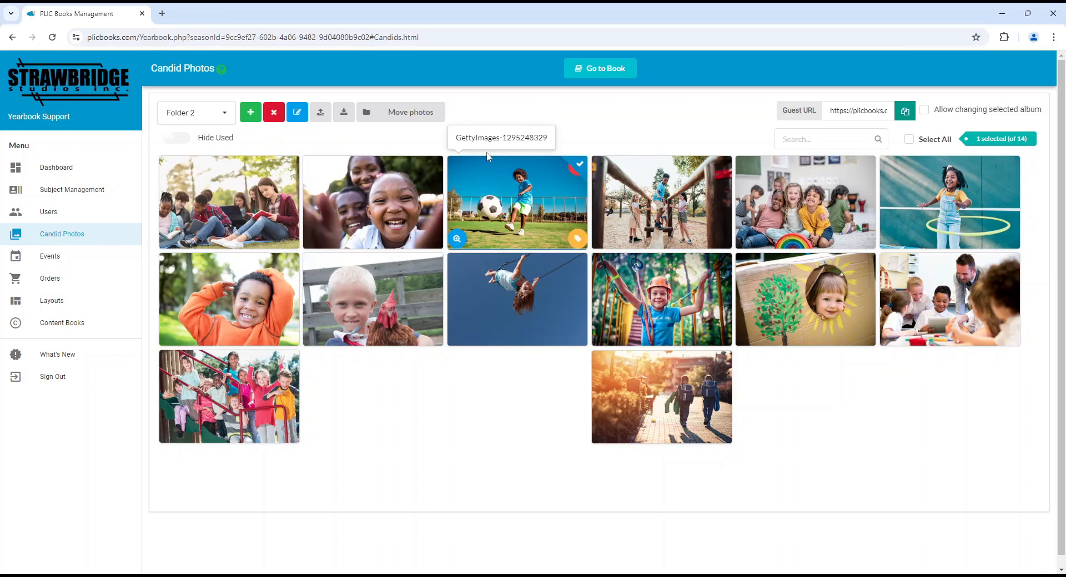
pyautogui.click(416, 112)
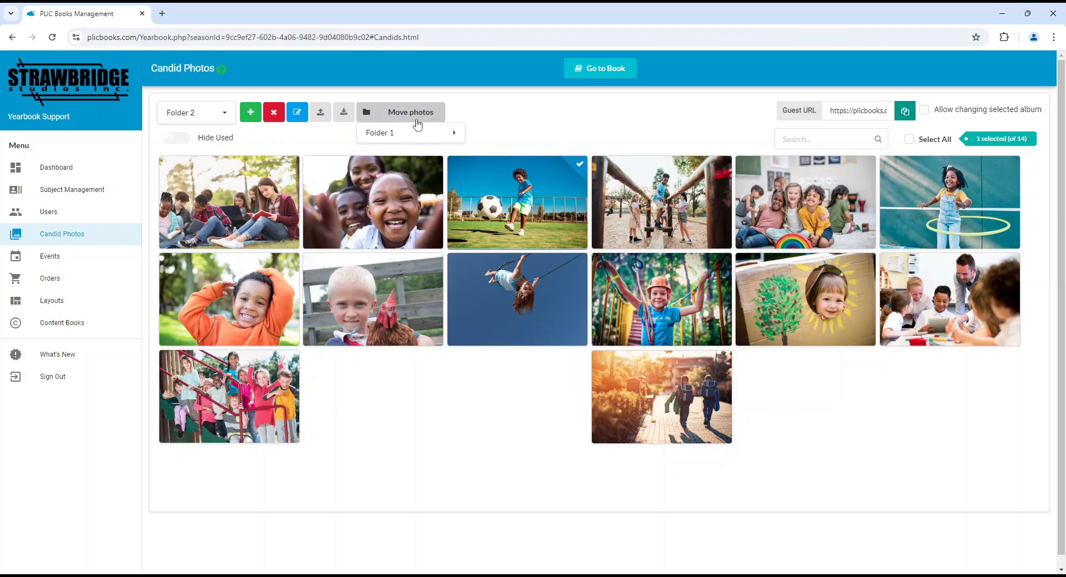
pyautogui.moveTo(419, 141)
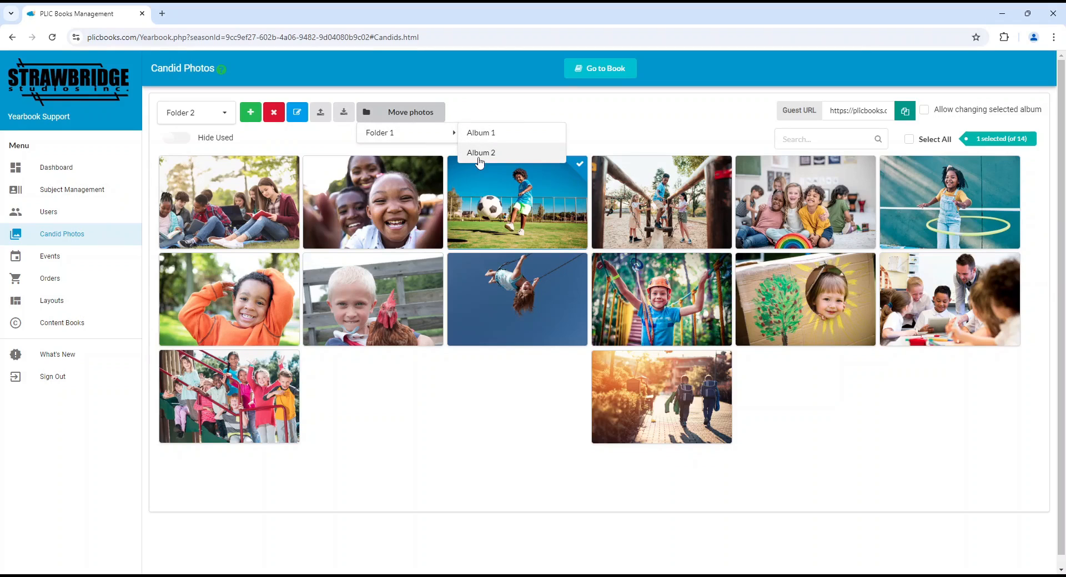
pyautogui.click(480, 153)
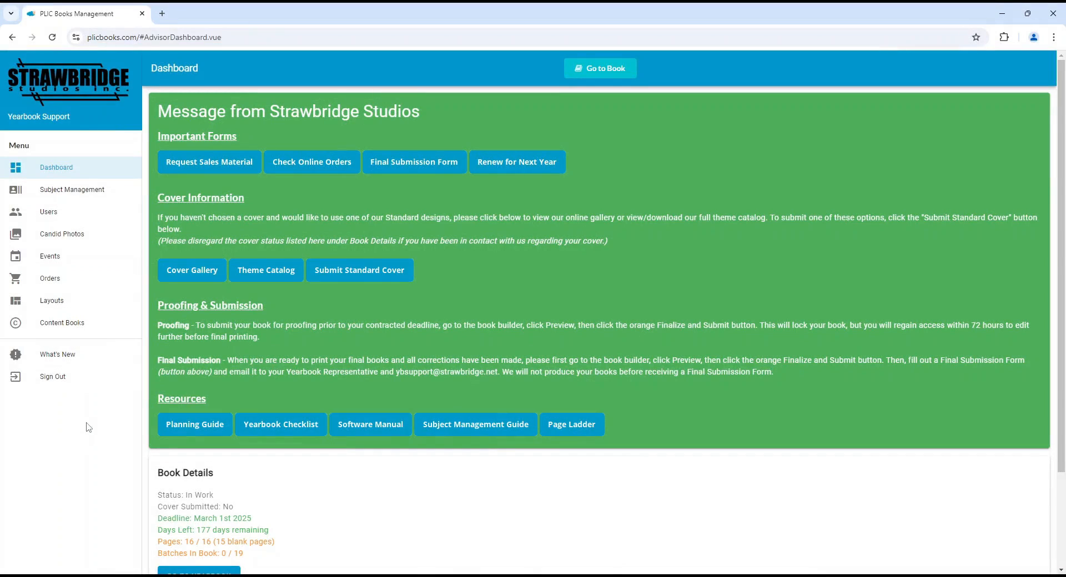
# Open Subject Management, view the Banana batch, and return to the Apricot batch.
pyautogui.click(70, 190)
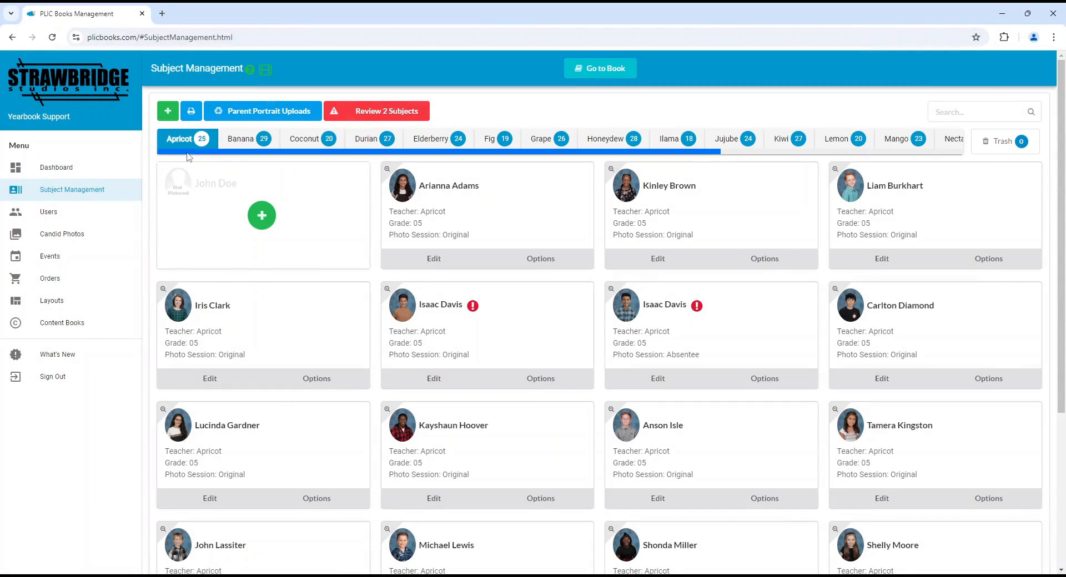
pyautogui.moveTo(187, 155)
pyautogui.mouseDown()
pyautogui.moveTo(326, 162)
pyautogui.moveTo(167, 157)
pyautogui.mouseUp()
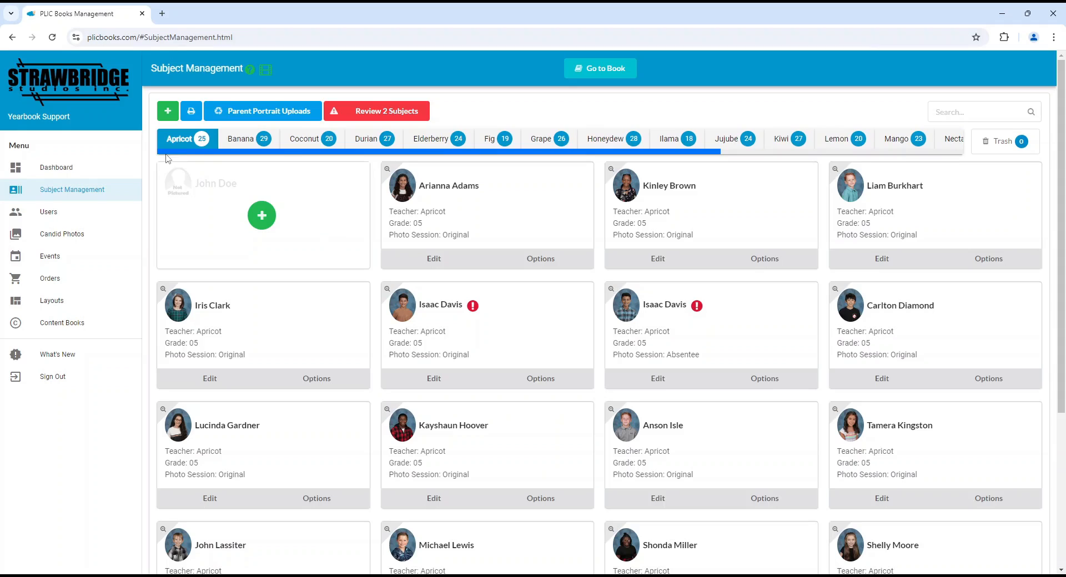
pyautogui.click(233, 146)
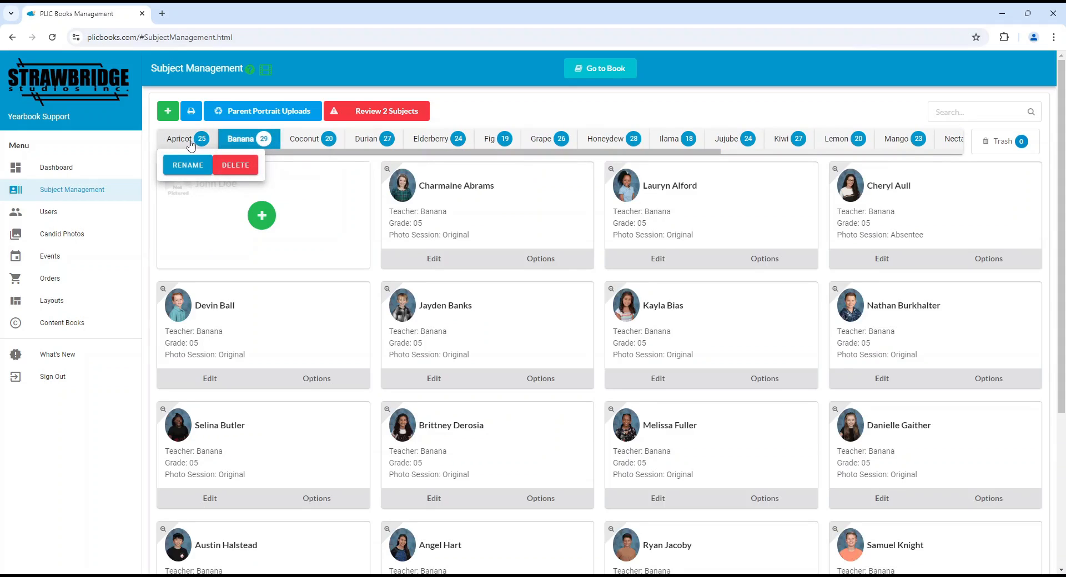
pyautogui.click(190, 144)
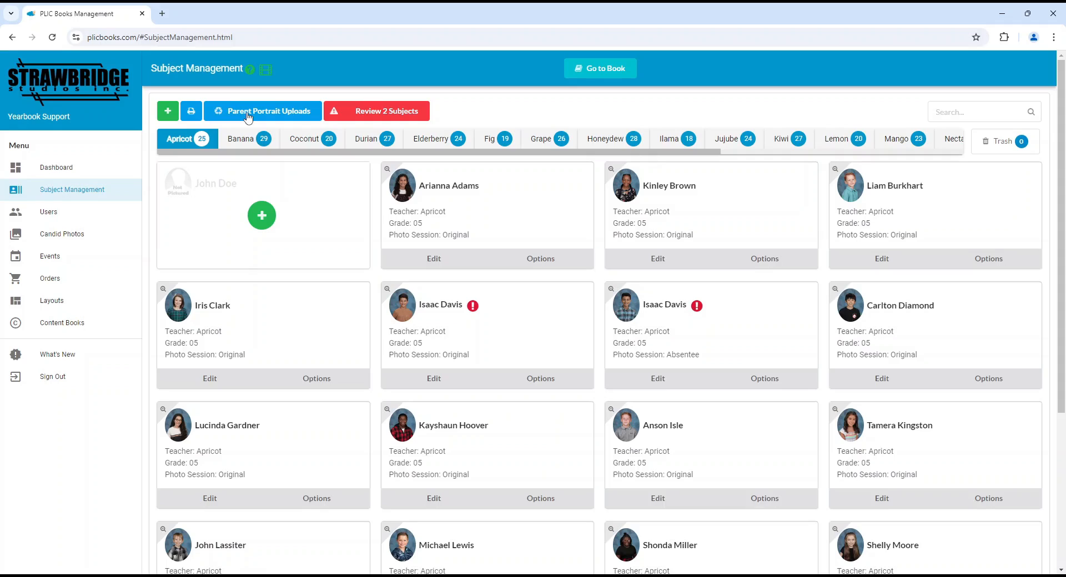
# Review the flagged subjects, then leave the review to show the whole Apricot batch again.
pyautogui.click(350, 117)
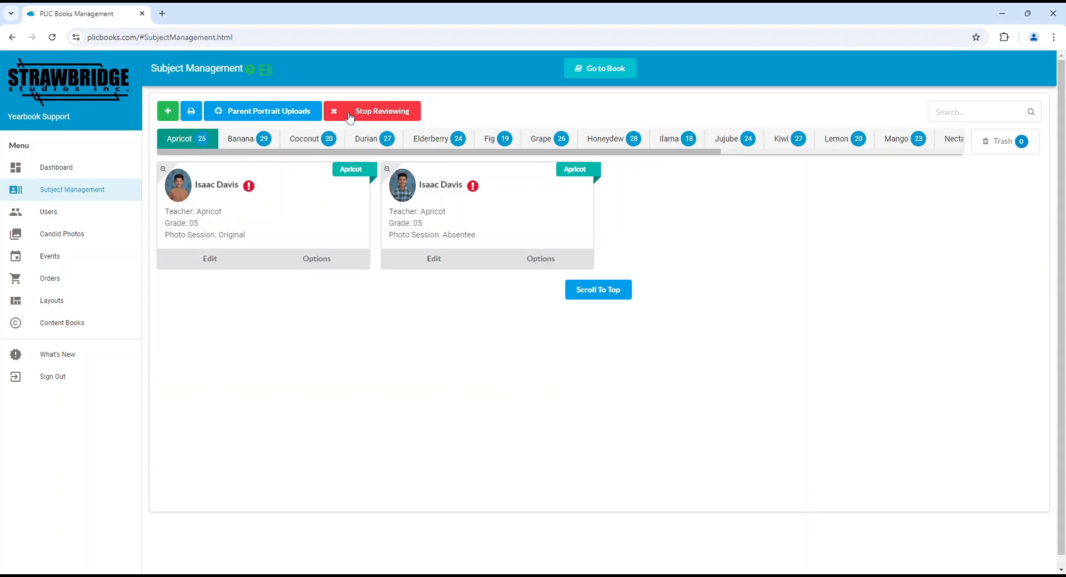
pyautogui.click(350, 117)
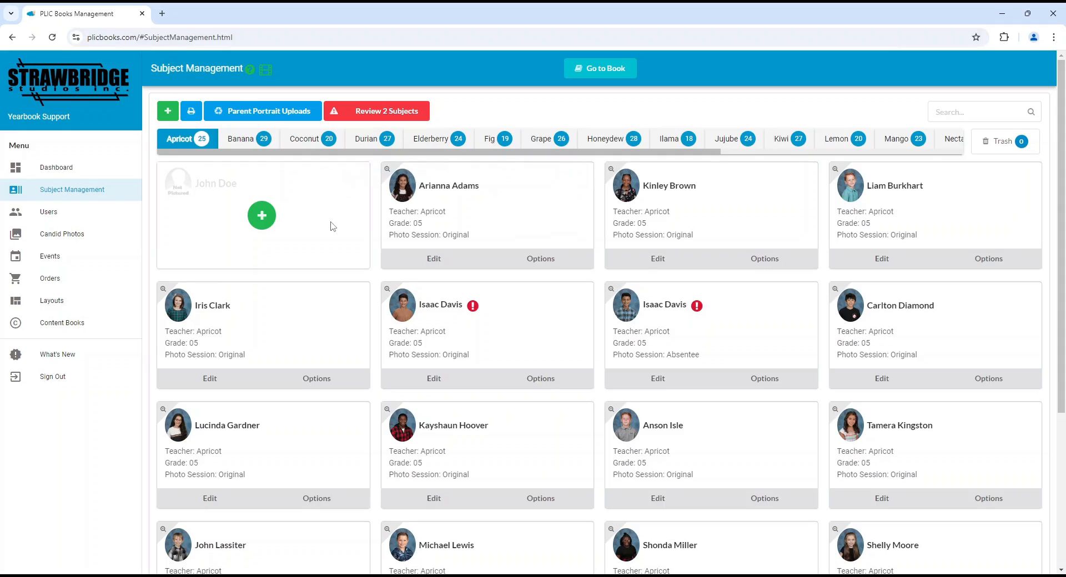
# View the form for adding a subject to the Apricot batch and close it without adding anyone.
pyautogui.click(262, 216)
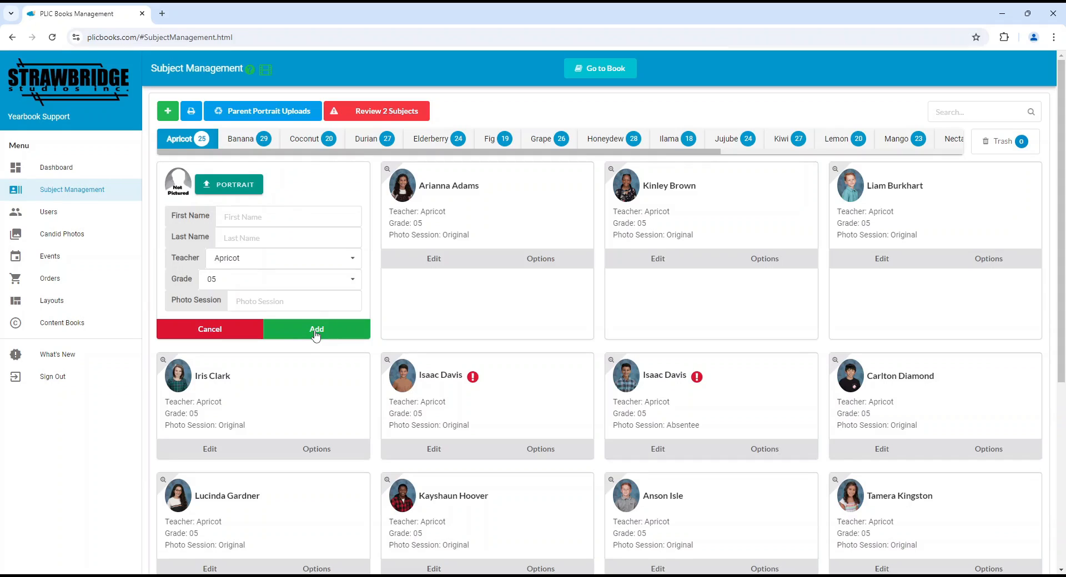
pyautogui.click(243, 332)
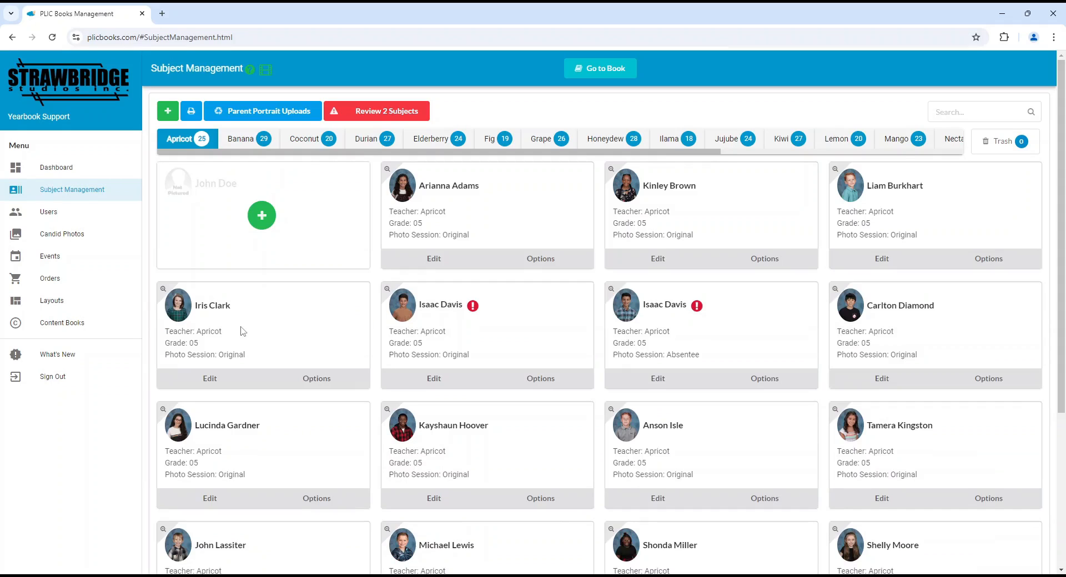
# Examine the first Apricot student's editable details and Subject Options, cancelling both without changes.
pyautogui.click(432, 260)
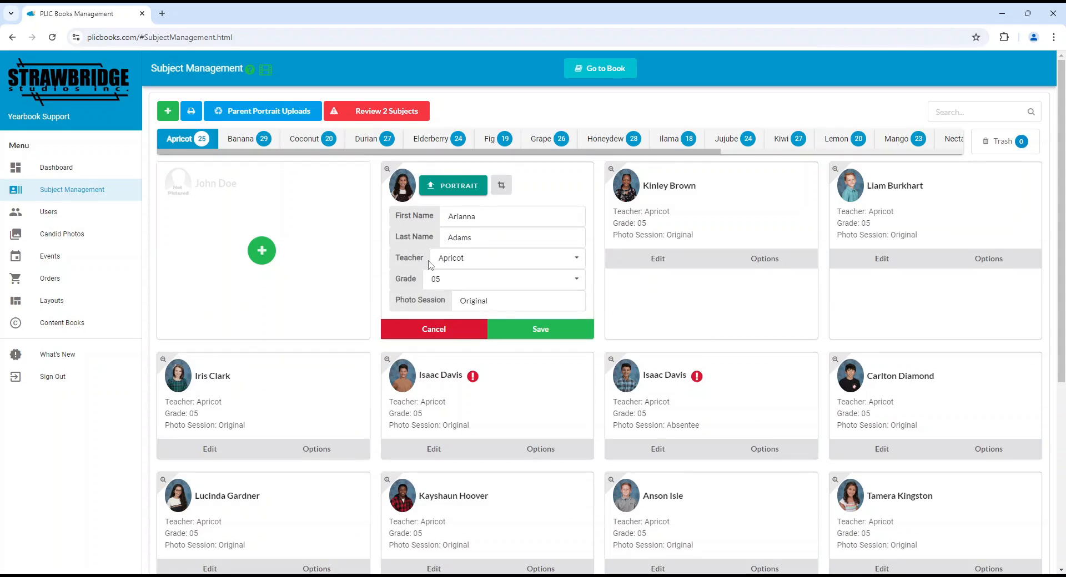
pyautogui.click(428, 329)
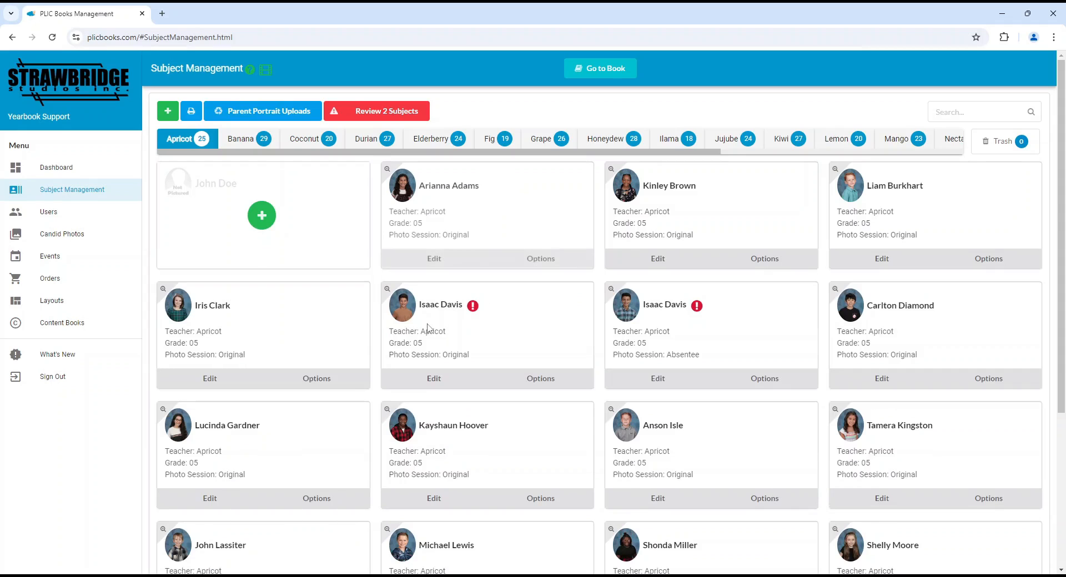
pyautogui.click(522, 266)
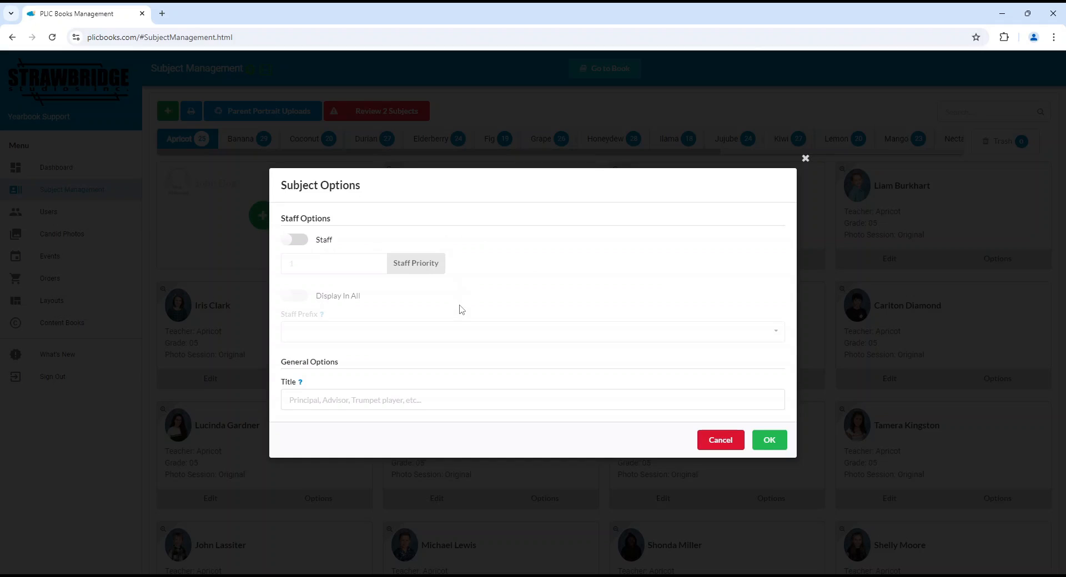
pyautogui.click(714, 444)
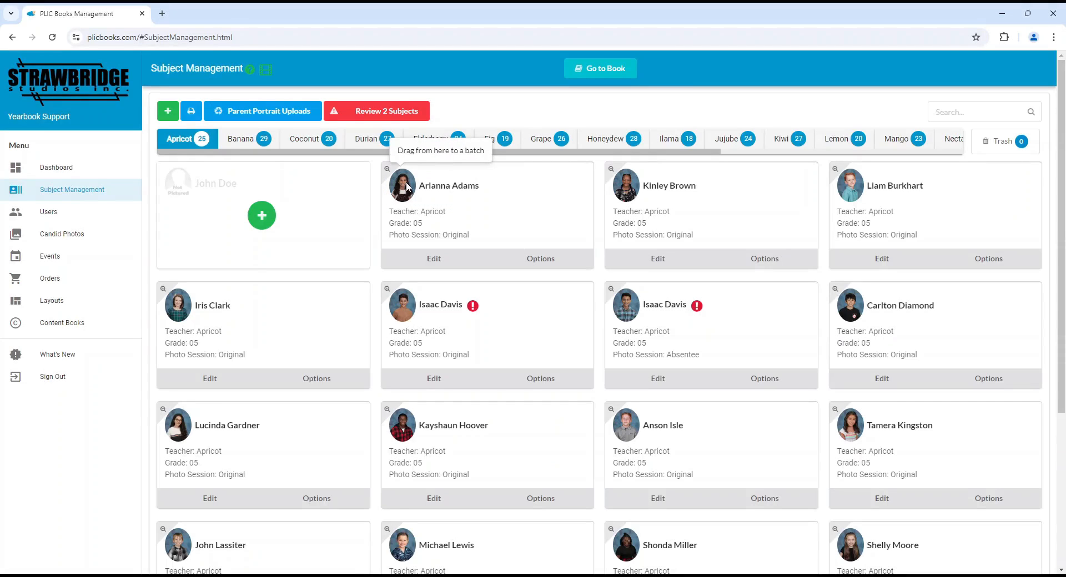
# Move the first student in the Apricot batch to the Banana batch.
pyautogui.moveTo(406, 187); pyautogui.dragTo(264, 142)
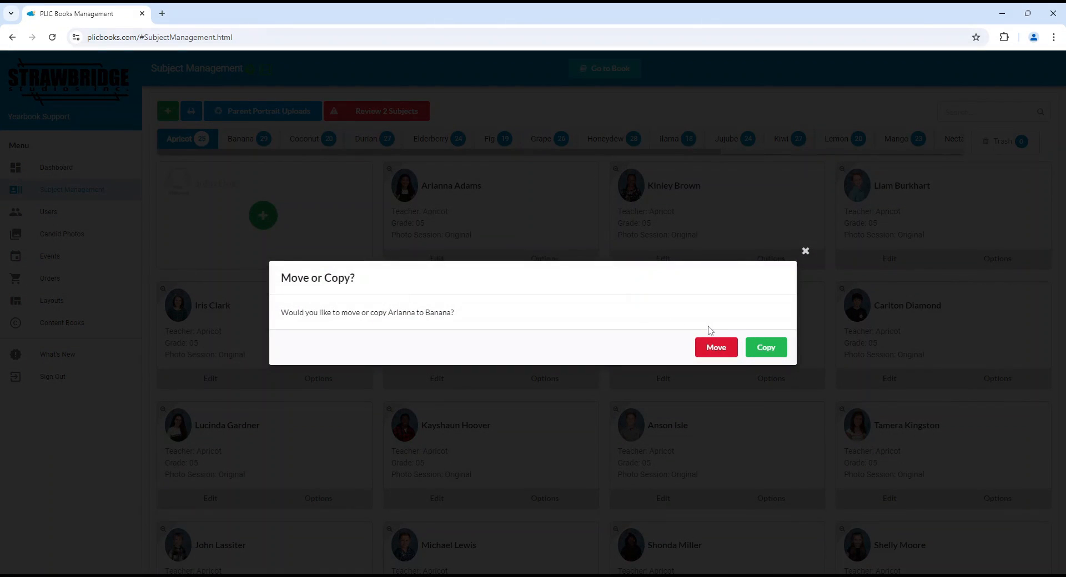
pyautogui.click(727, 348)
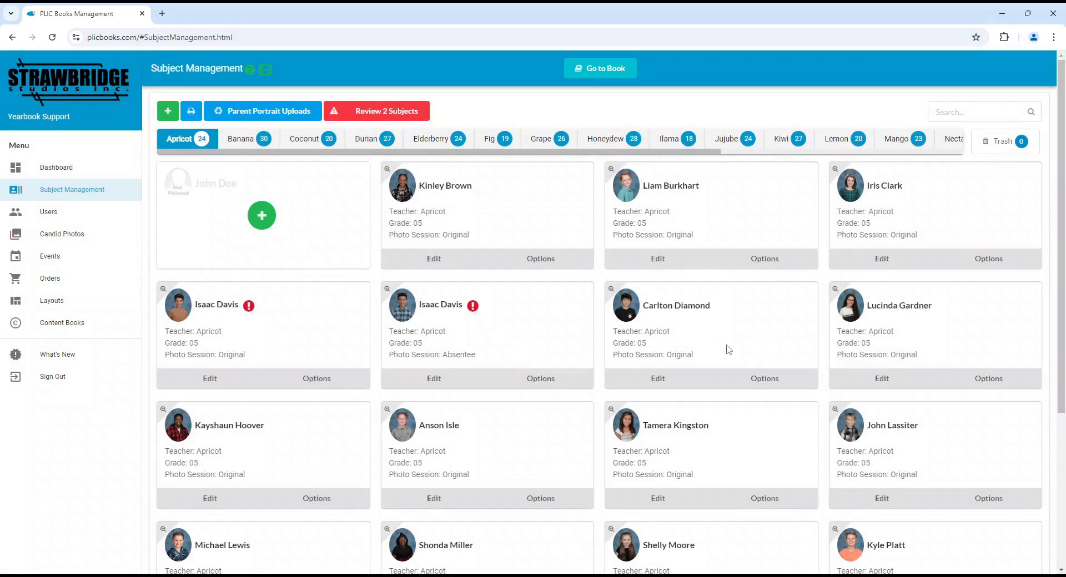
pyautogui.click(266, 139)
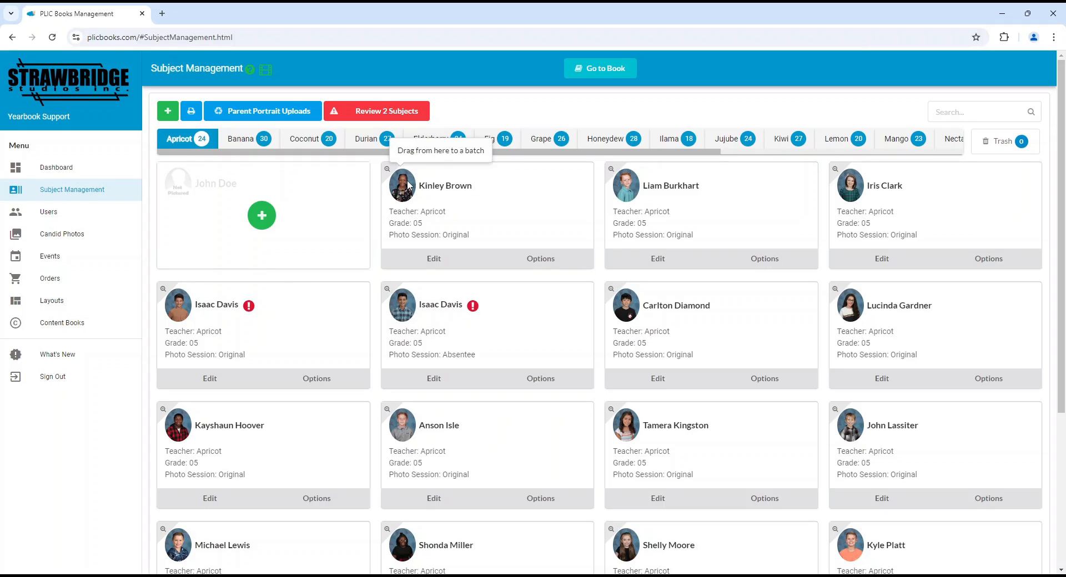
# Remove the first remaining Apricot student by sending the portrait to the Trash, confirming the removal, and open the Trash.
pyautogui.moveTo(408, 185); pyautogui.dragTo(1021, 143)
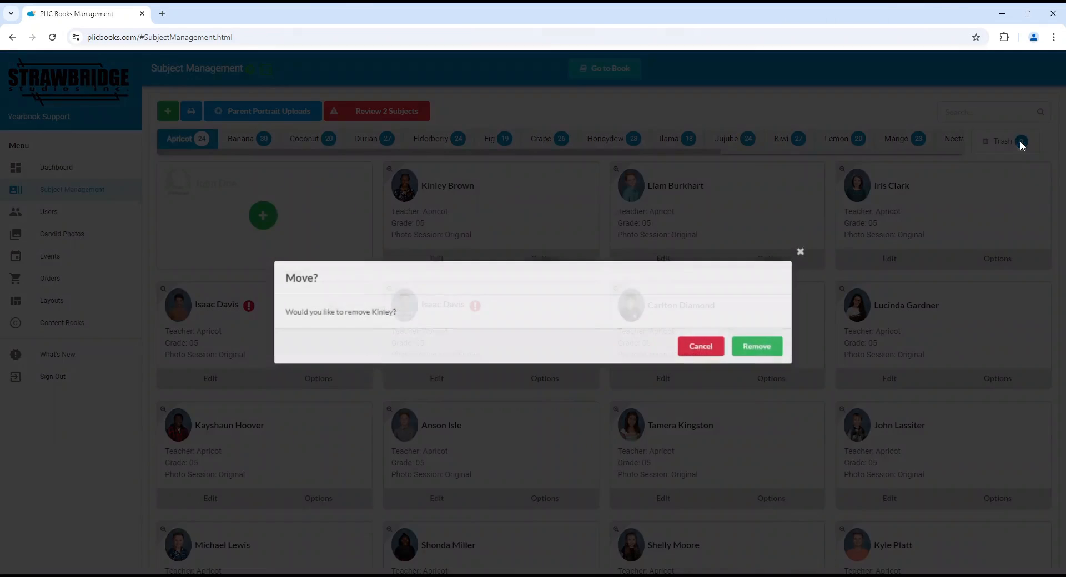
pyautogui.click(760, 348)
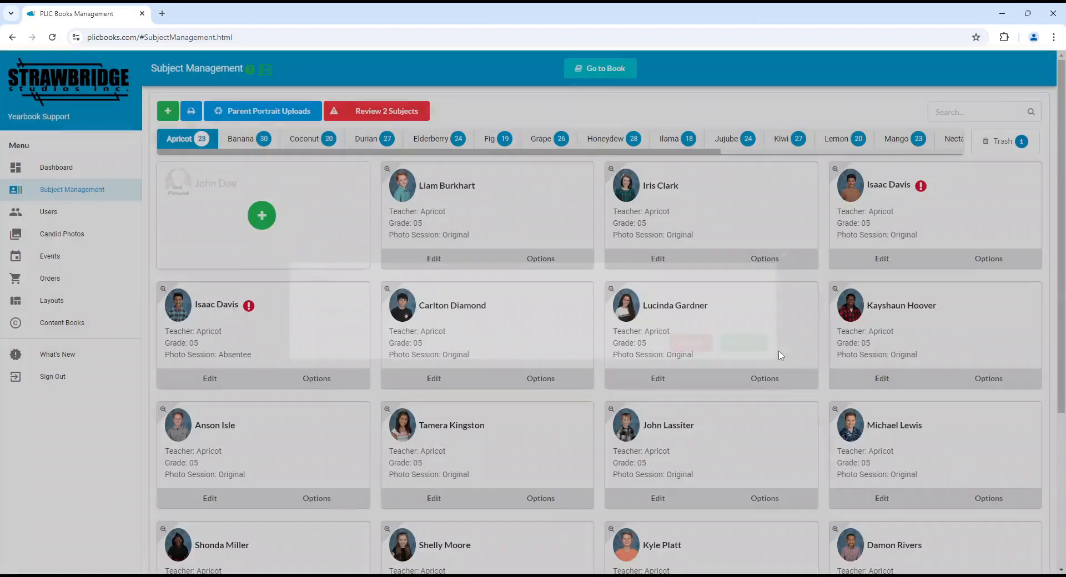
pyautogui.moveTo(994, 143)
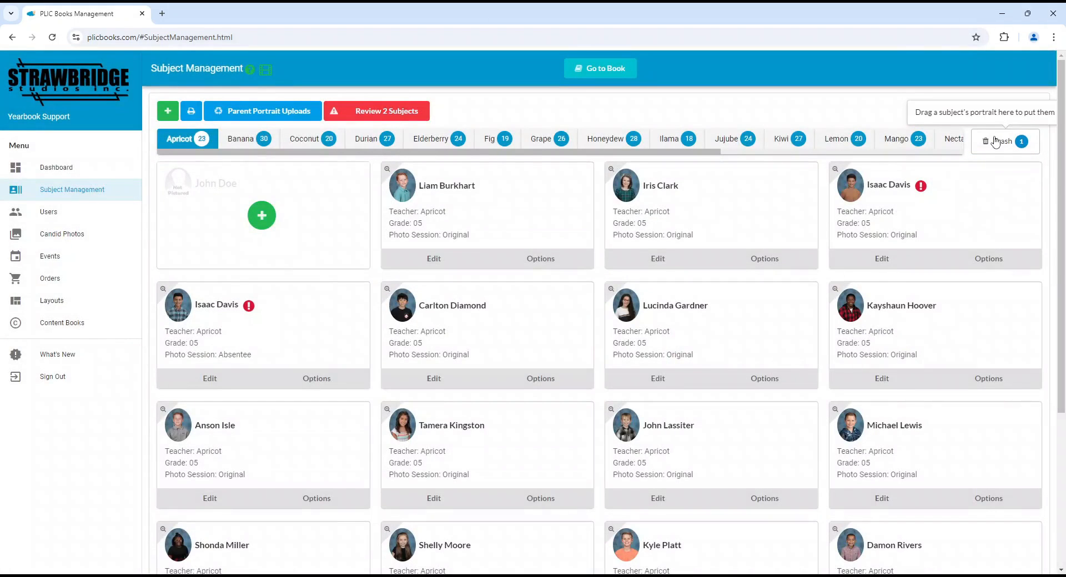
pyautogui.click(995, 143)
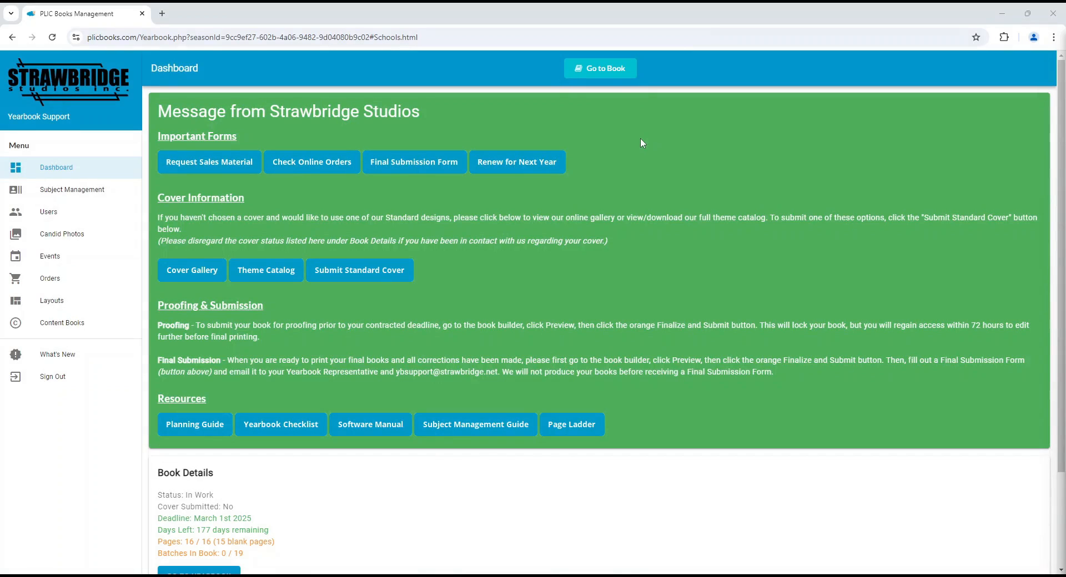
# Open the yearbook from the Dashboard in the book composer.
pyautogui.click(618, 76)
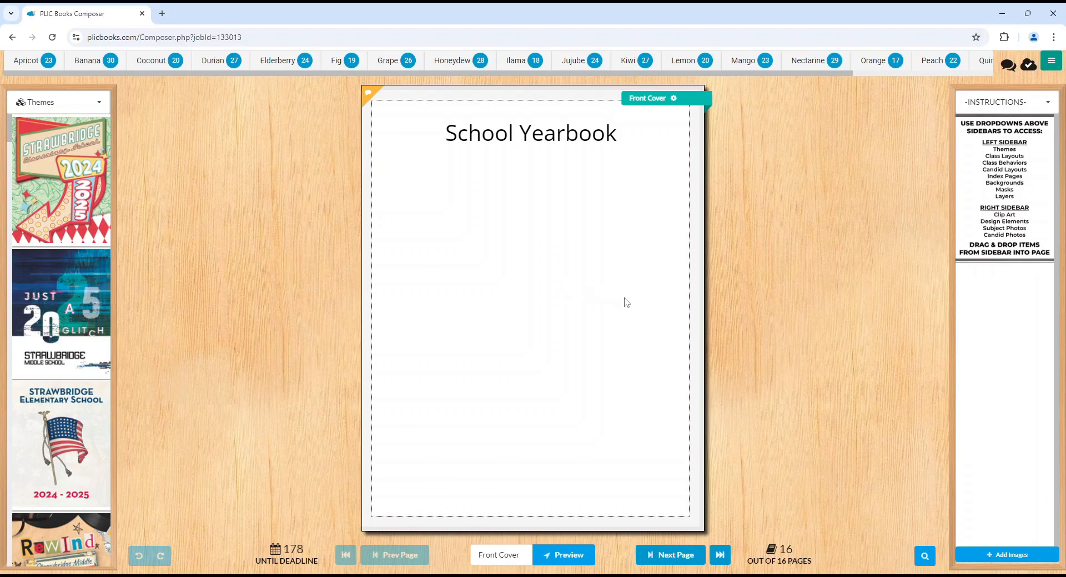
pyautogui.moveTo(696, 306)
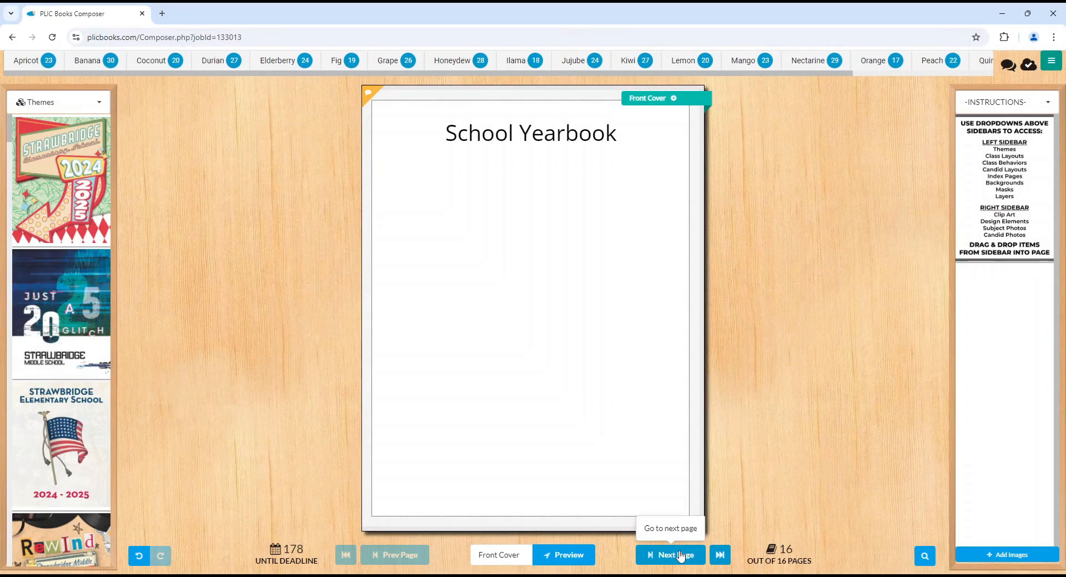
# Page forward to pages 2 and 3 and back, then visit the back cover and return to the front cover.
pyautogui.click(681, 556)
pyautogui.click(681, 556)
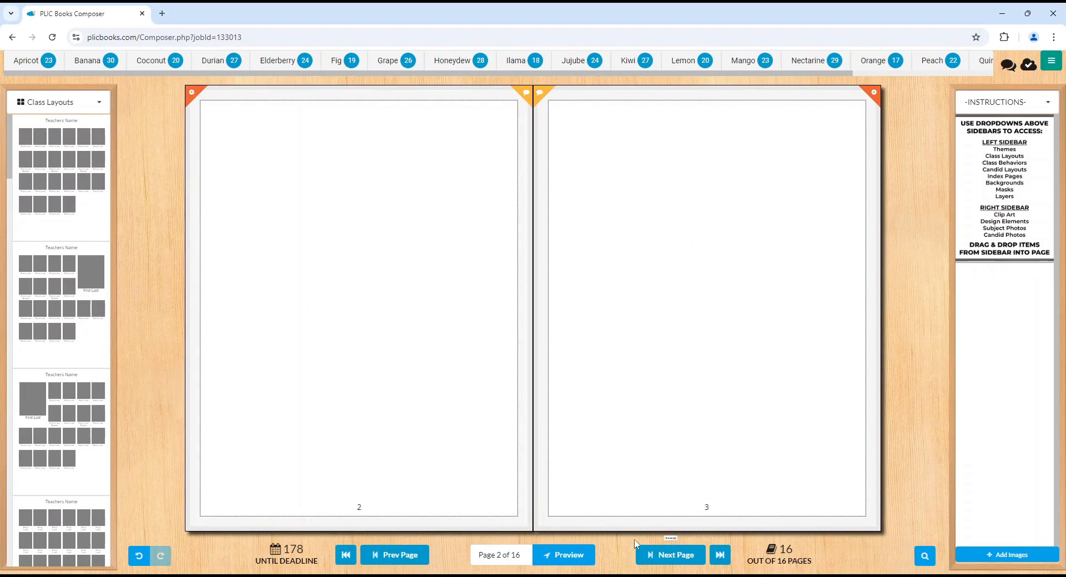
pyautogui.click(424, 549)
pyautogui.click(425, 550)
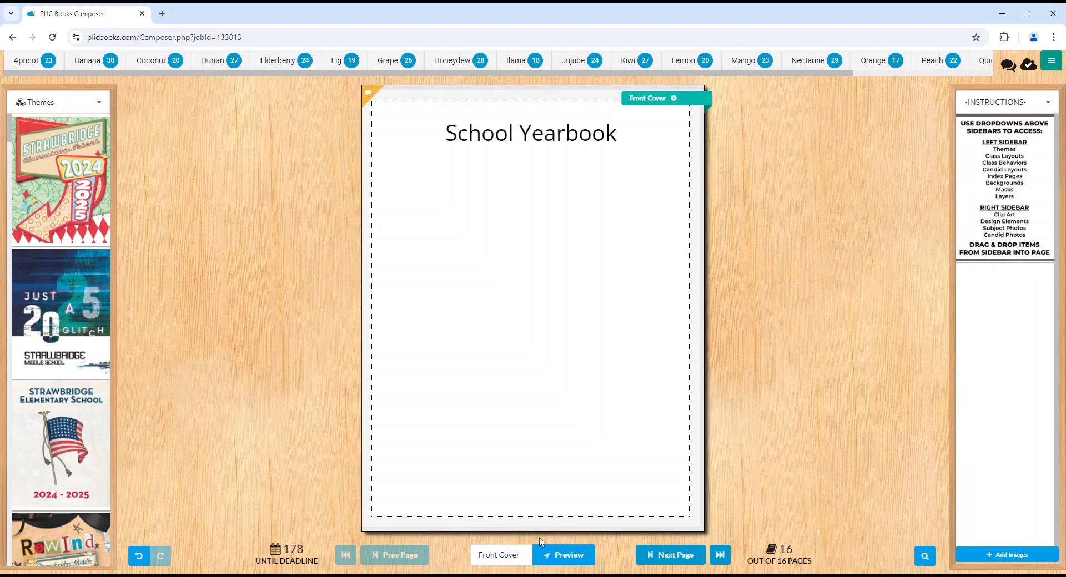
pyautogui.click(720, 555)
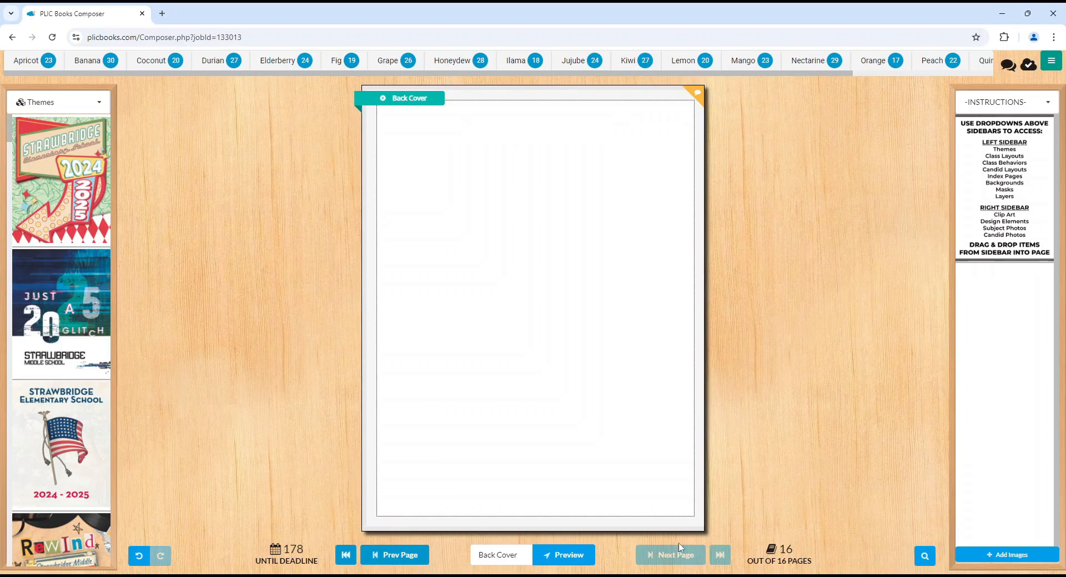
pyautogui.click(347, 556)
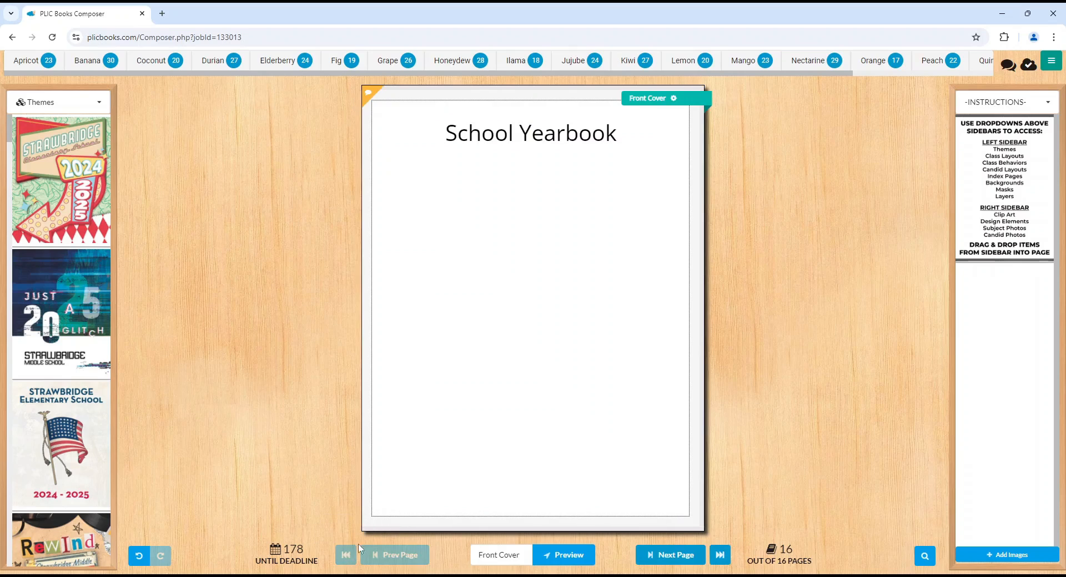
# Go to page 2 of the book, and view the Actions Menu, closing it without choosing anything.
pyautogui.click(488, 553)
pyautogui.press('Return')
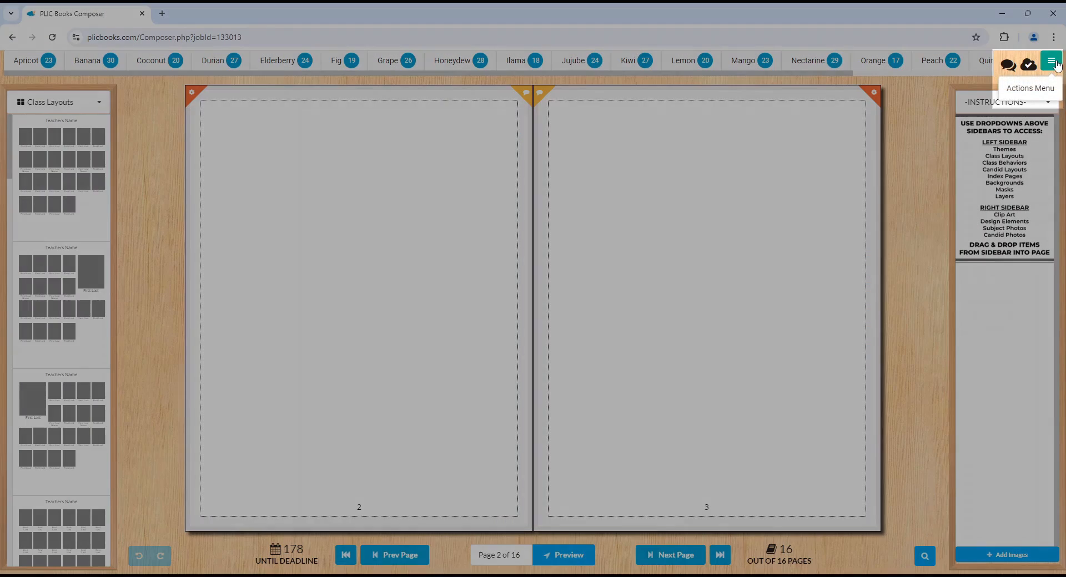
pyautogui.click(1051, 62)
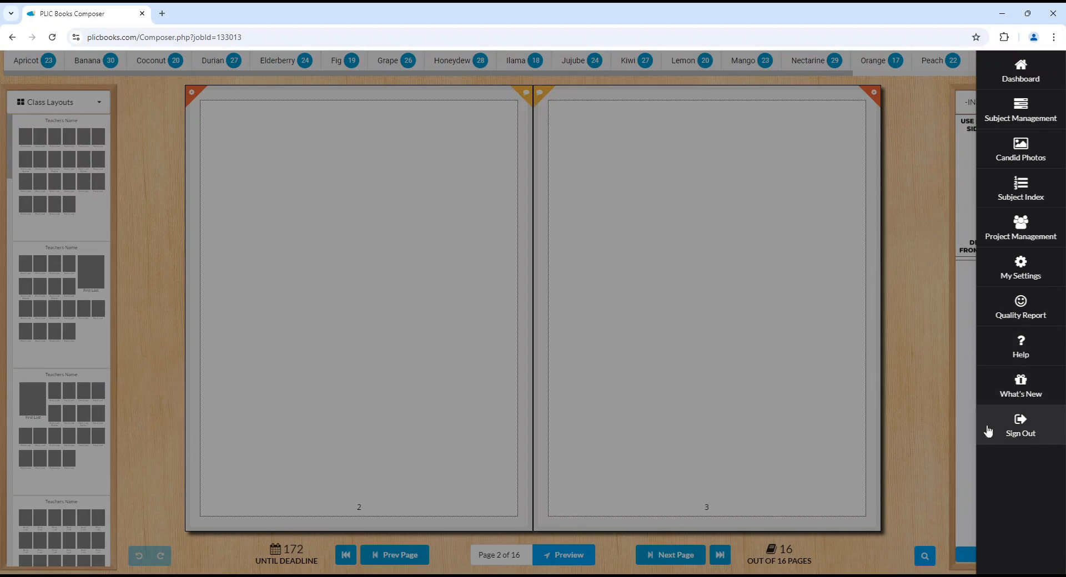
pyautogui.click(926, 416)
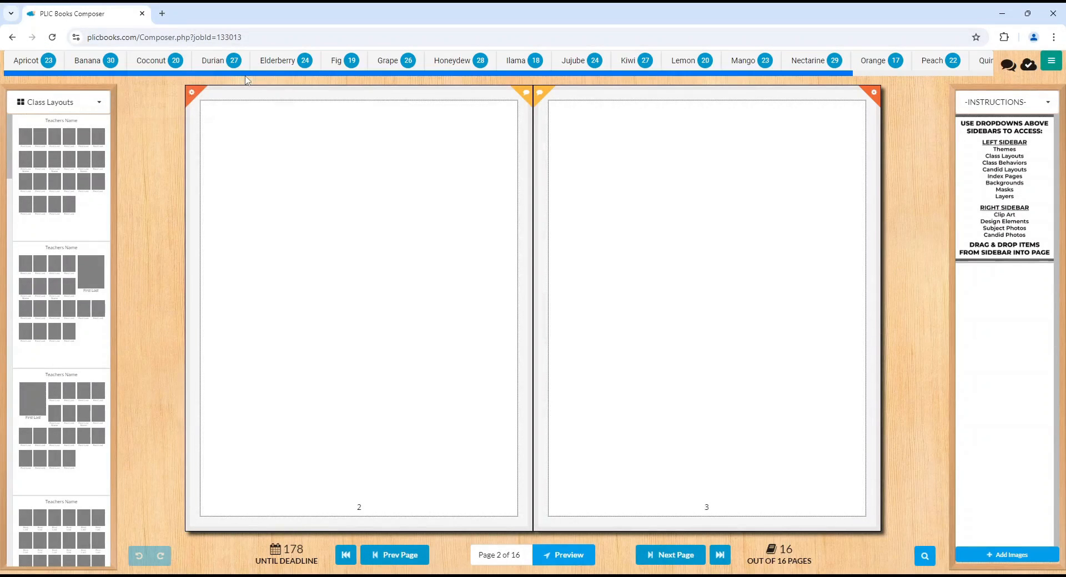
# Place the Apricot class on page 2.
pyautogui.moveTo(244, 76)
pyautogui.mouseDown()
pyautogui.moveTo(326, 78)
pyautogui.moveTo(243, 78)
pyautogui.mouseUp()
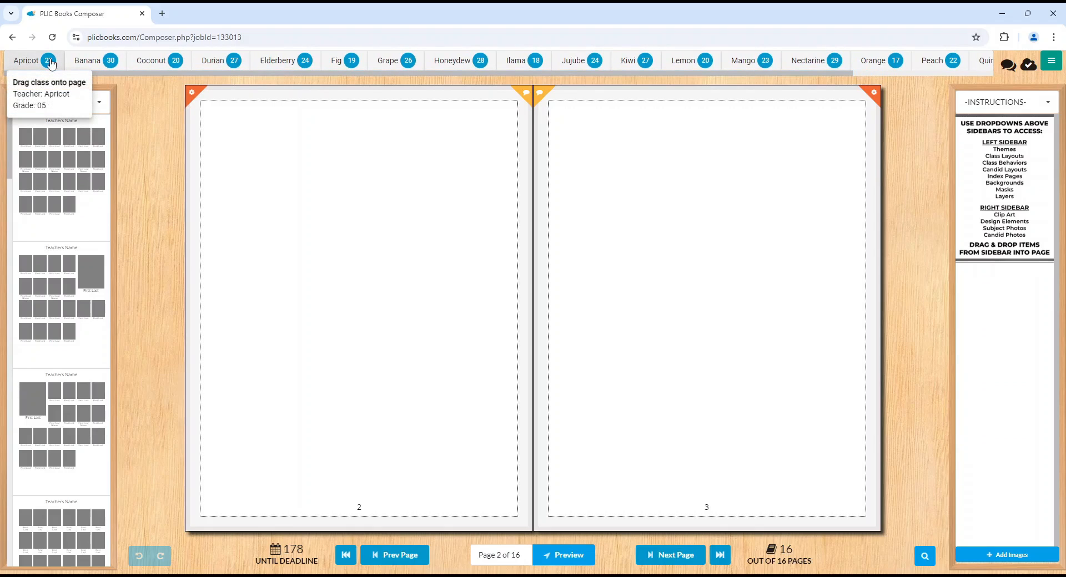
pyautogui.moveTo(51, 65); pyautogui.dragTo(253, 173)
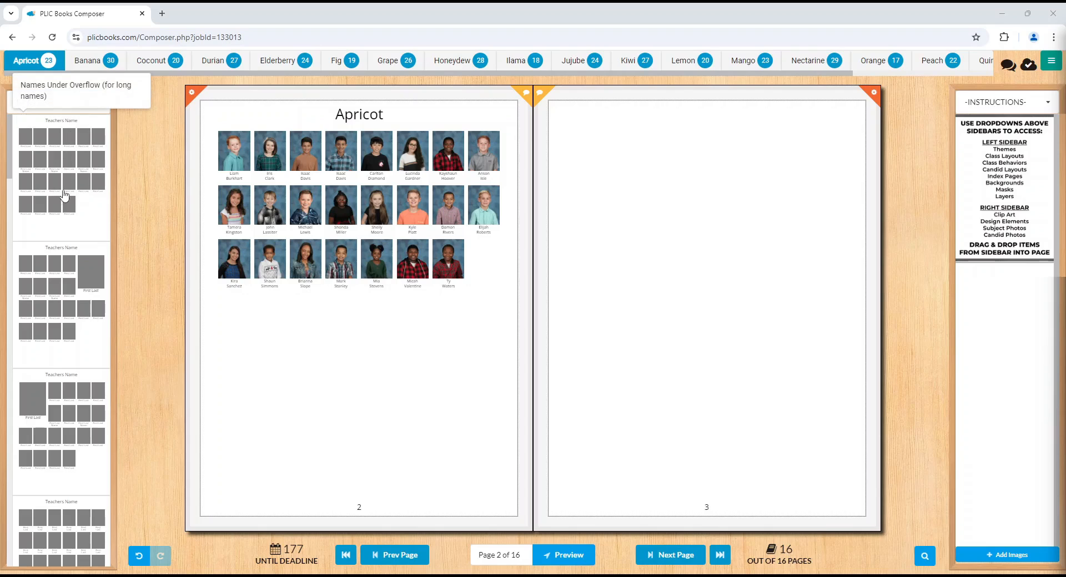
# Browse the class layouts and apply the Names Side layout to the Apricot page.
pyautogui.scroll(-3, 65, 203)
pyautogui.scroll(-5, 65, 203)
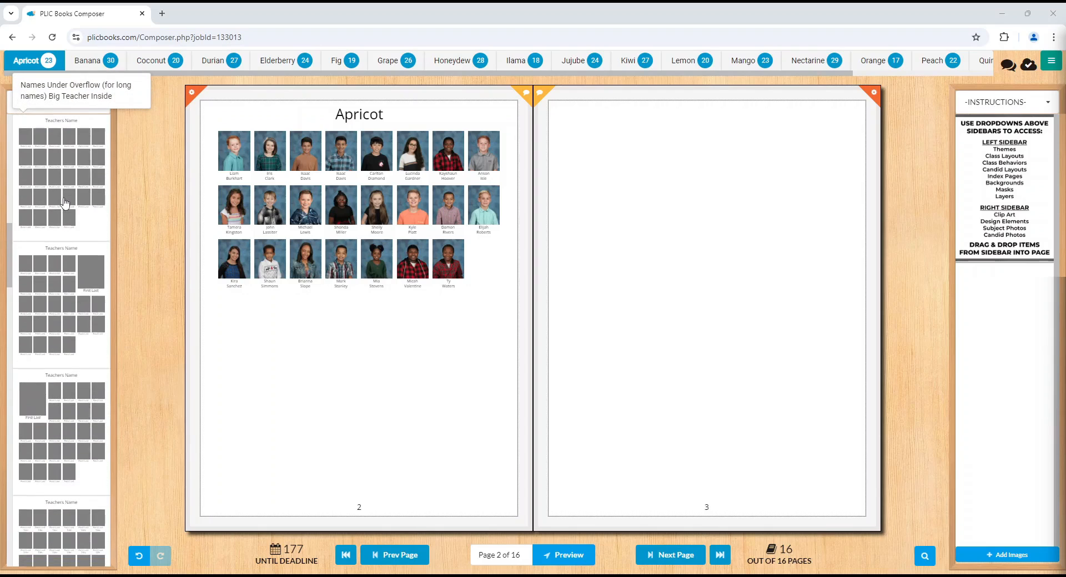
pyautogui.scroll(-5, 66, 203)
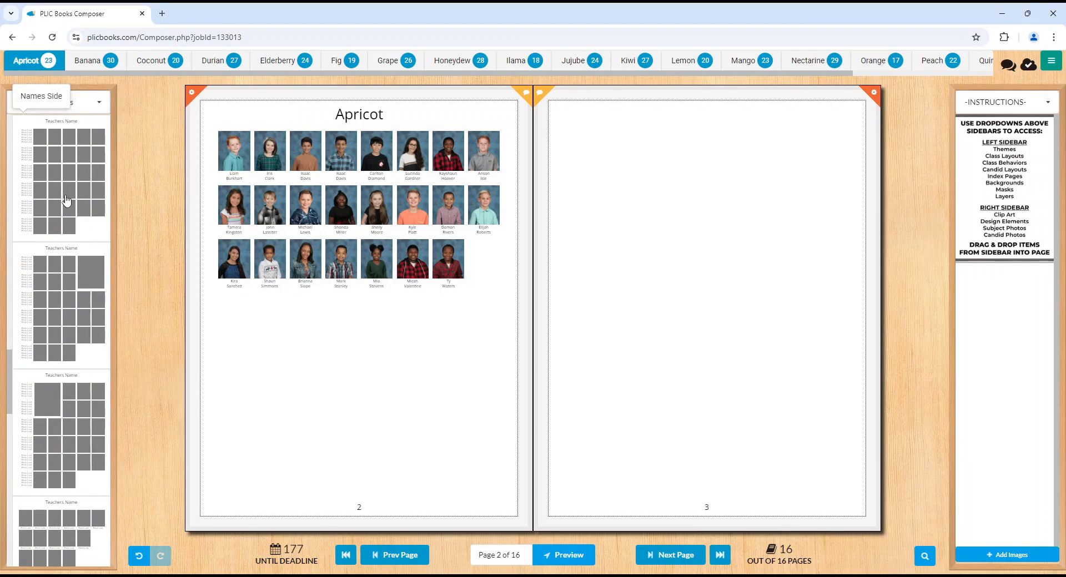
pyautogui.moveTo(65, 201); pyautogui.dragTo(289, 227)
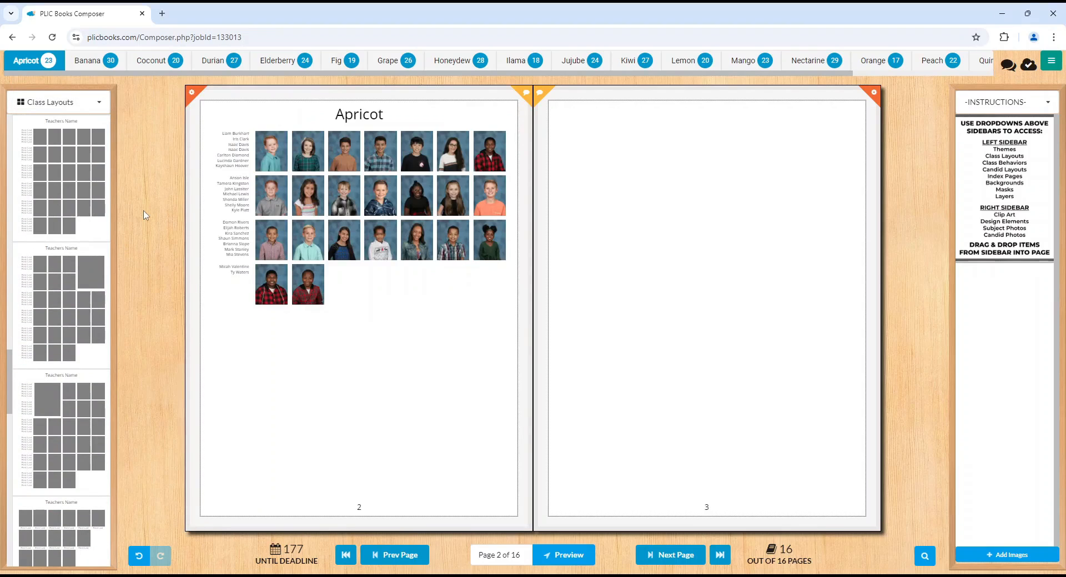
# Apply the Names Under Two Lines layout to the Apricot page and set its portraits to the Medium size.
pyautogui.scroll(5, 67, 210)
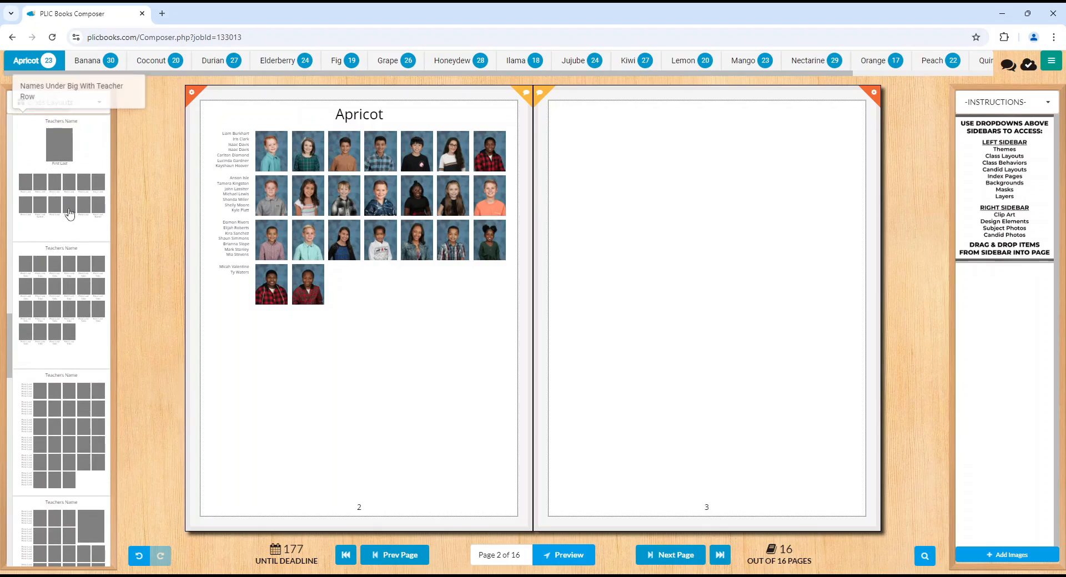
pyautogui.scroll(4, 72, 222)
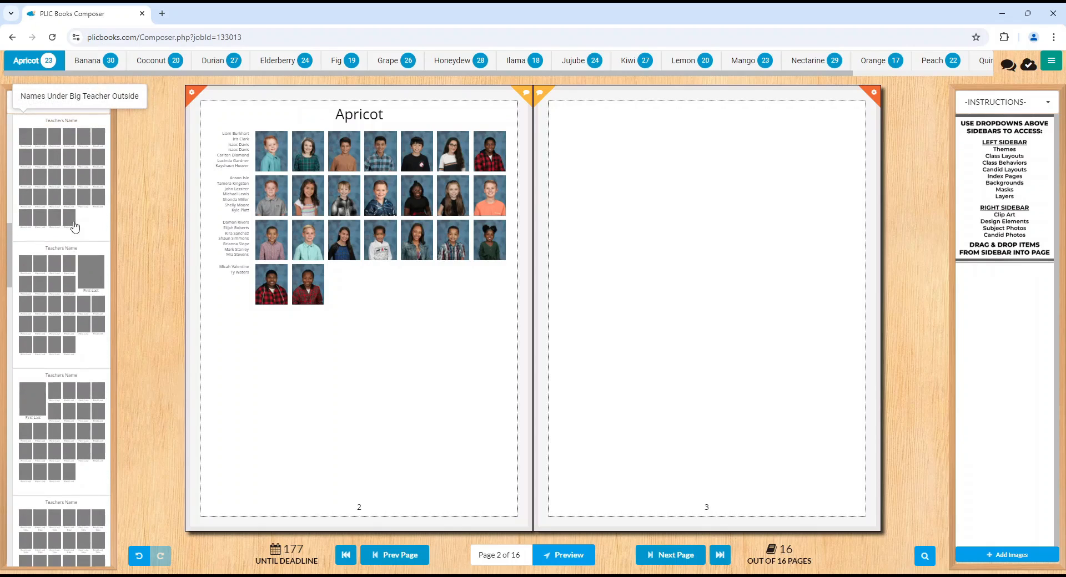
pyautogui.scroll(4, 75, 222)
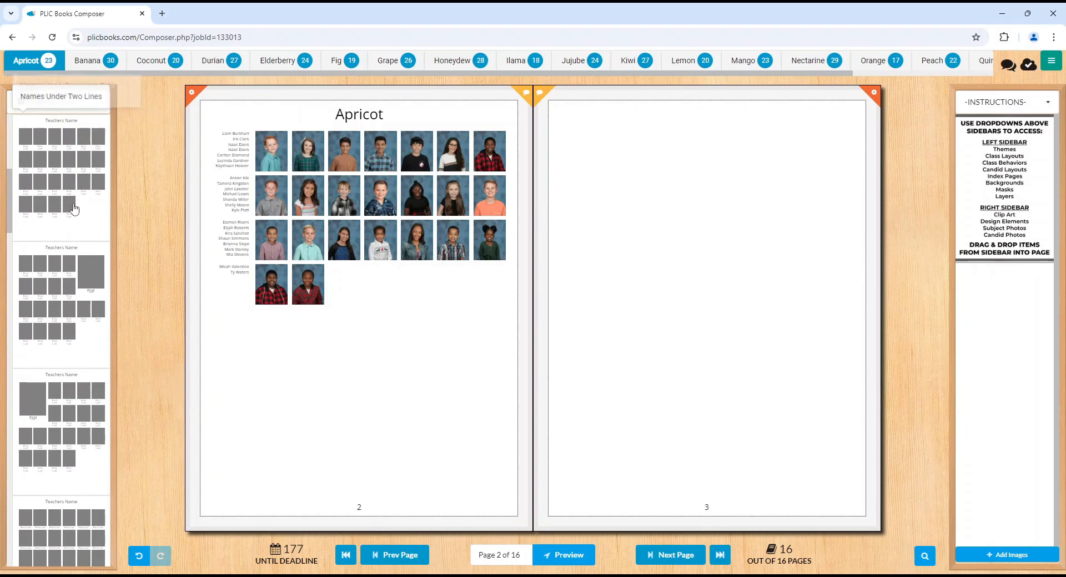
pyautogui.moveTo(75, 208); pyautogui.dragTo(266, 222)
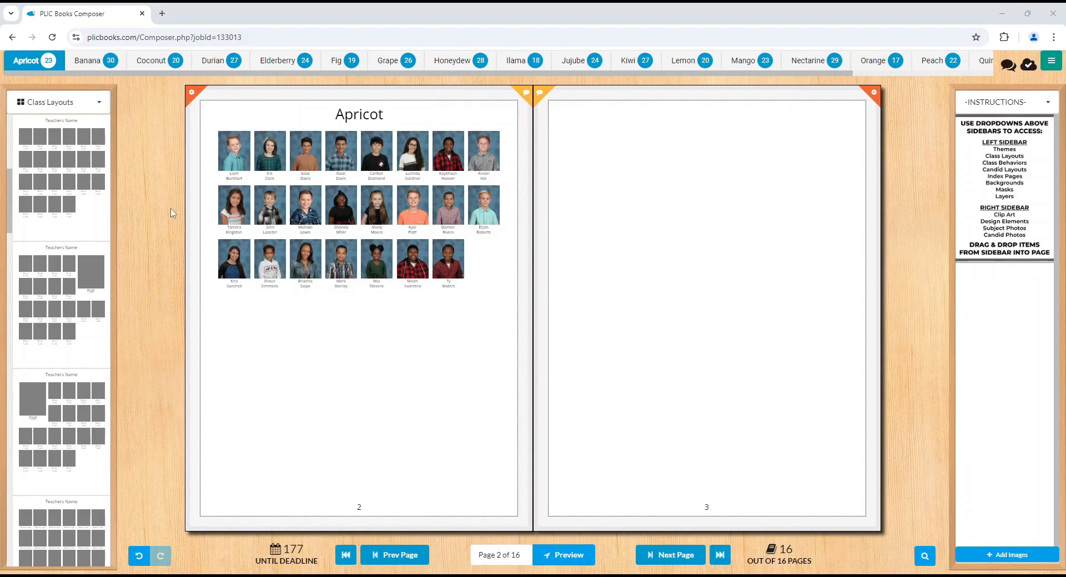
pyautogui.moveTo(305, 203)
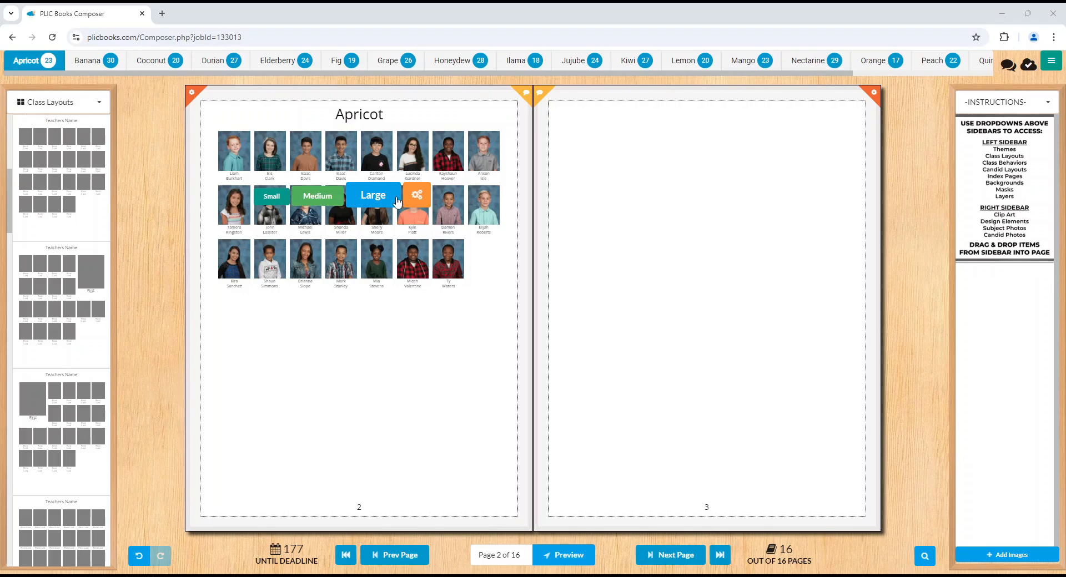
pyautogui.click(318, 199)
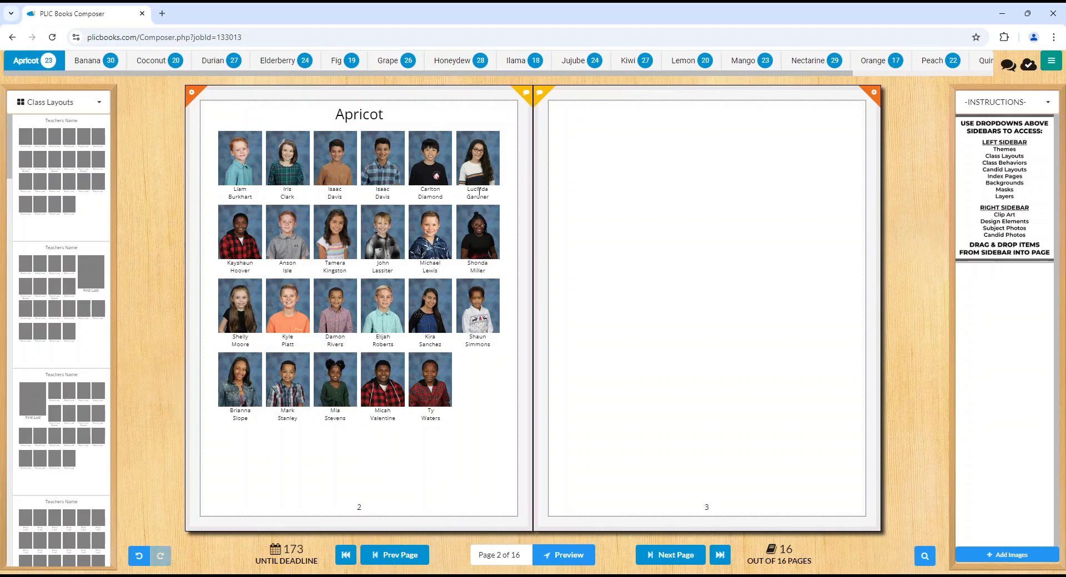
# Change the font of the student names on page 2 to Over the Rainbow.
pyautogui.click(479, 192)
pyautogui.click(447, 175)
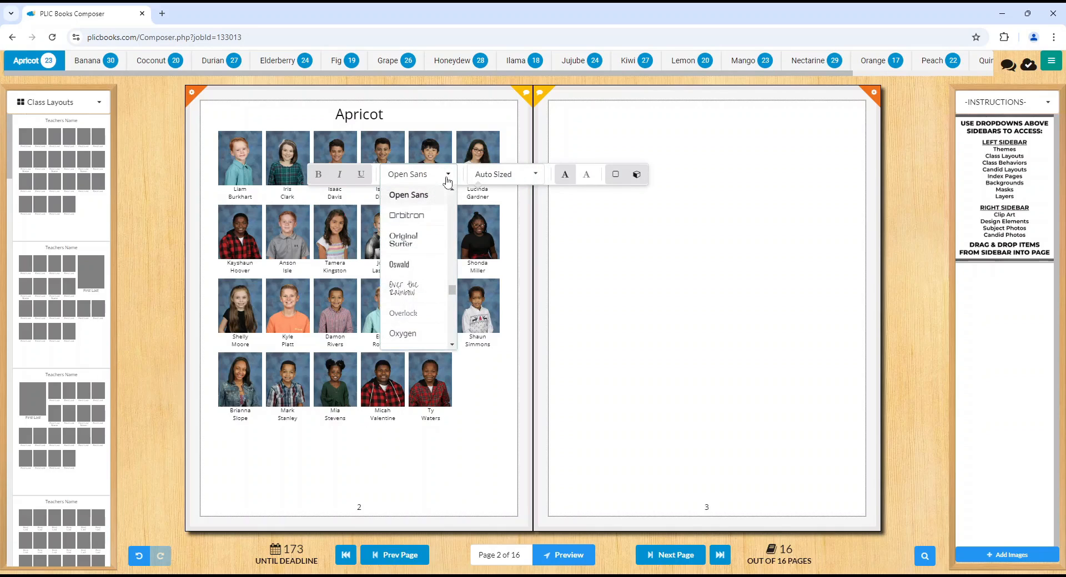
pyautogui.click(431, 285)
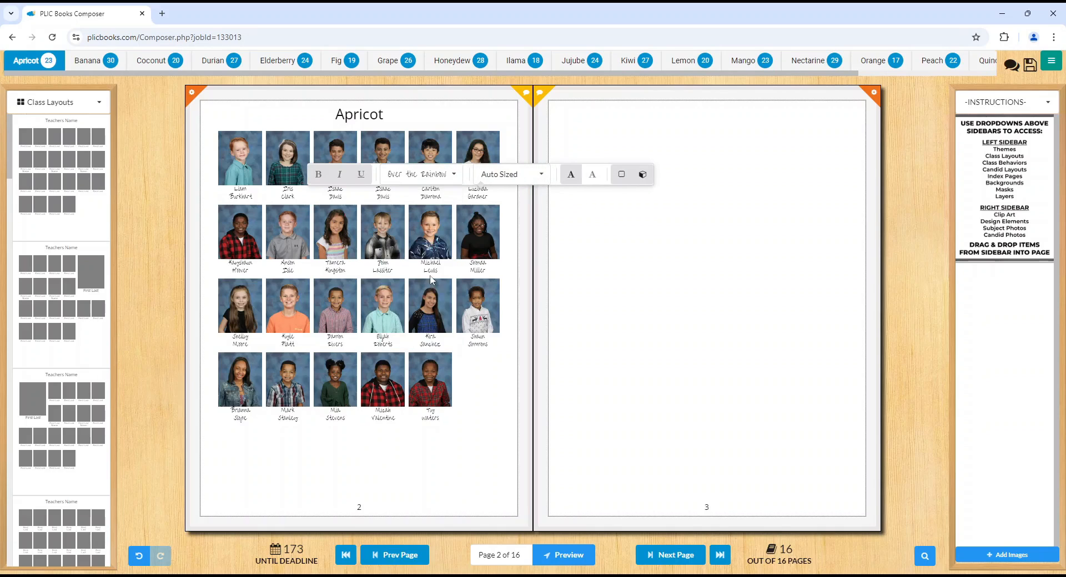
pyautogui.click(511, 196)
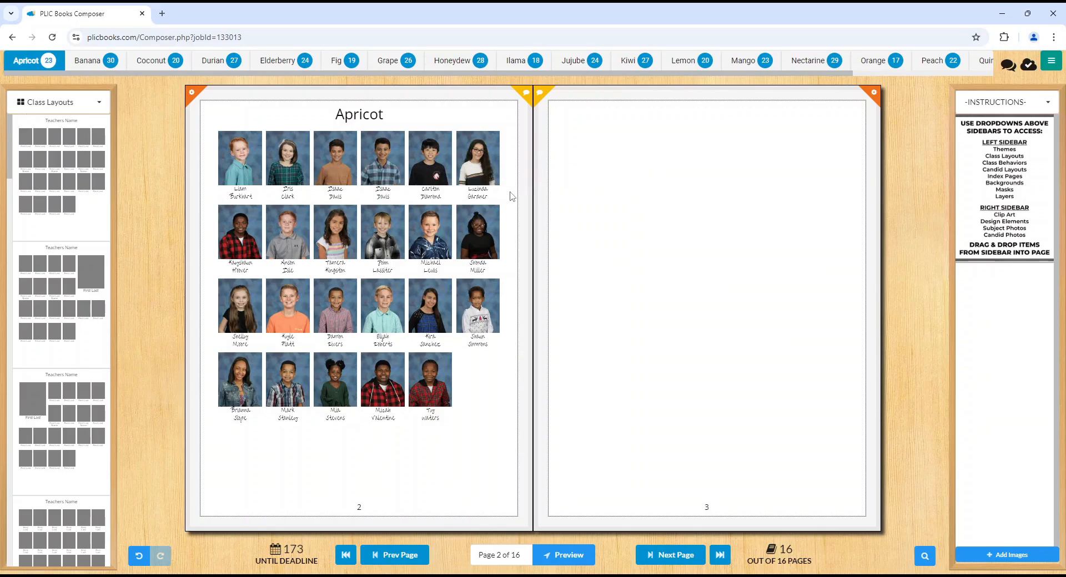
# Add a blue border, rgb(0, 0, 205), to the class portraits on page 2.
pyautogui.click(488, 165)
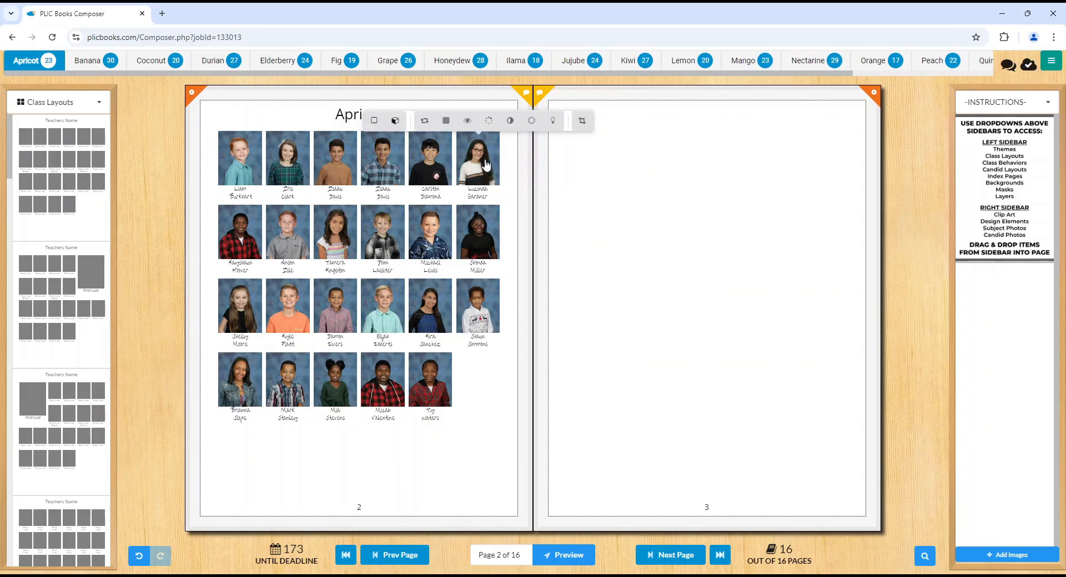
pyautogui.click(374, 121)
pyautogui.click(353, 168)
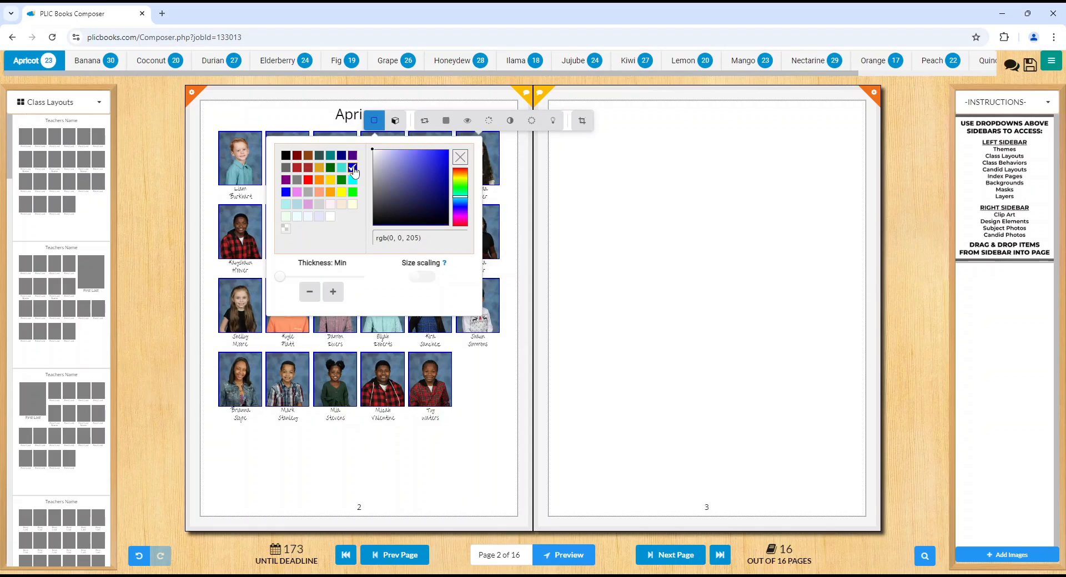
pyautogui.click(507, 157)
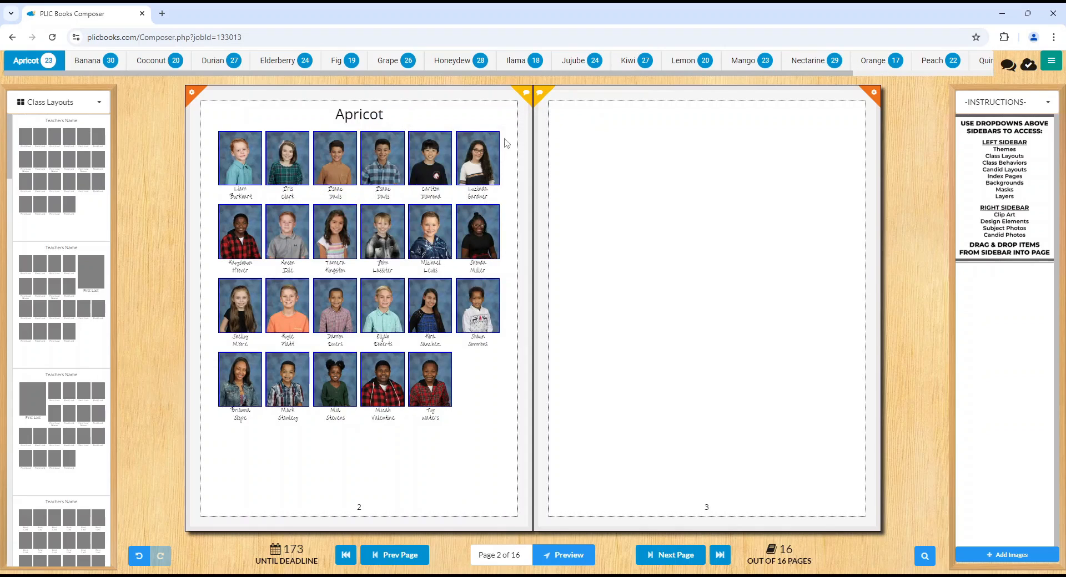
# Underline the Apricot batch title at the head of page 2.
pyautogui.click(376, 113)
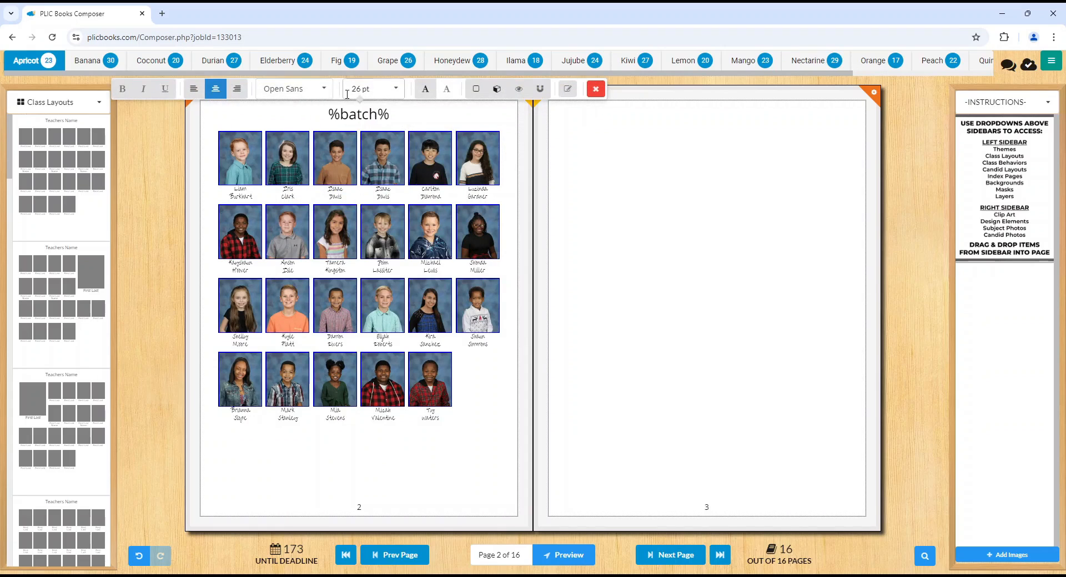
pyautogui.click(166, 91)
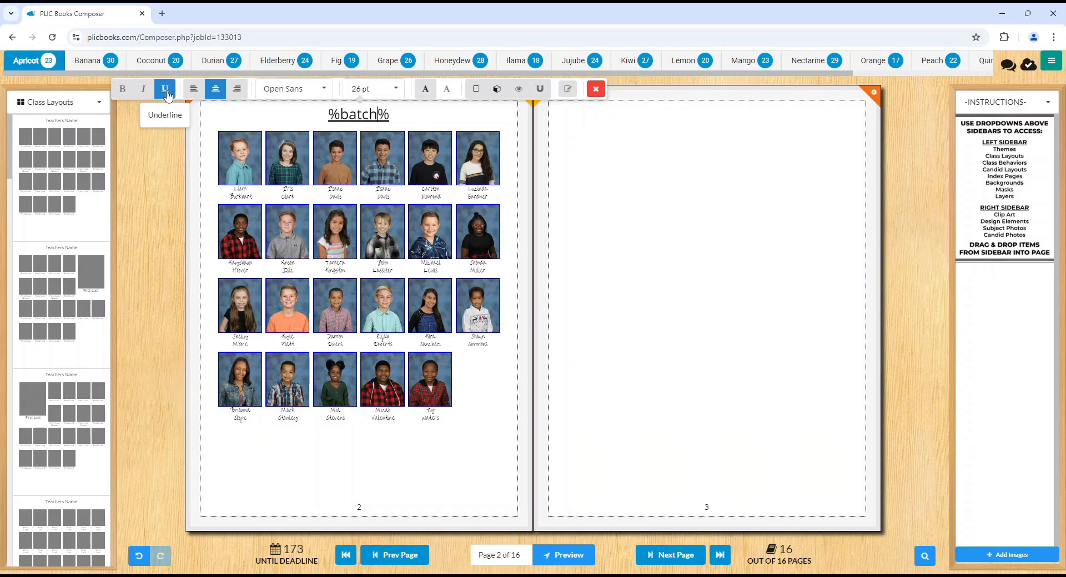
# Align the Apricot portraits on page 2 to the inside of the book using a Cell Alignment class behavior.
pyautogui.click(212, 116)
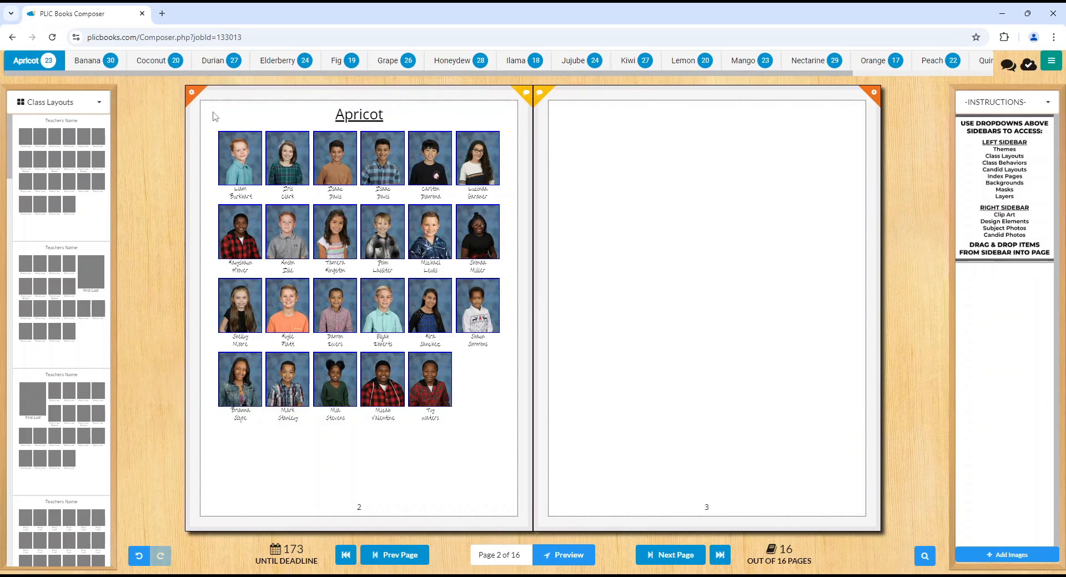
pyautogui.click(100, 103)
pyautogui.moveTo(93, 191)
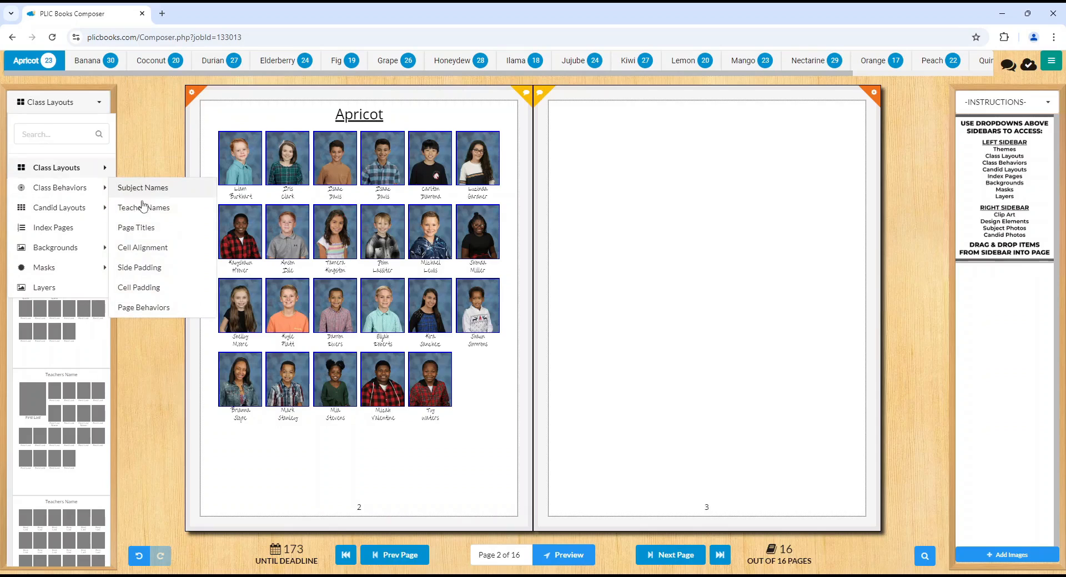
pyautogui.click(146, 247)
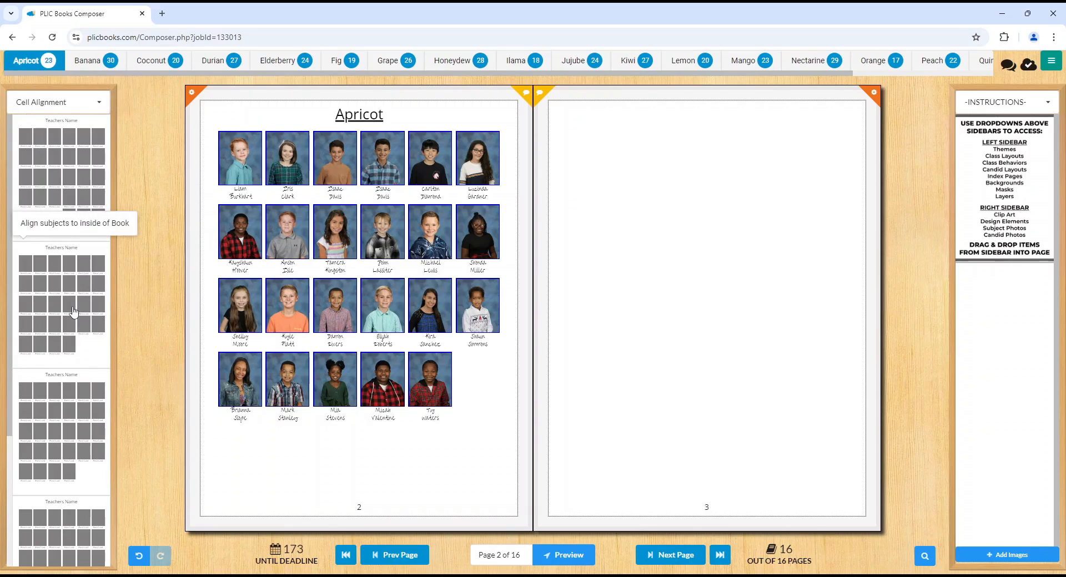
pyautogui.moveTo(74, 311); pyautogui.dragTo(345, 289)
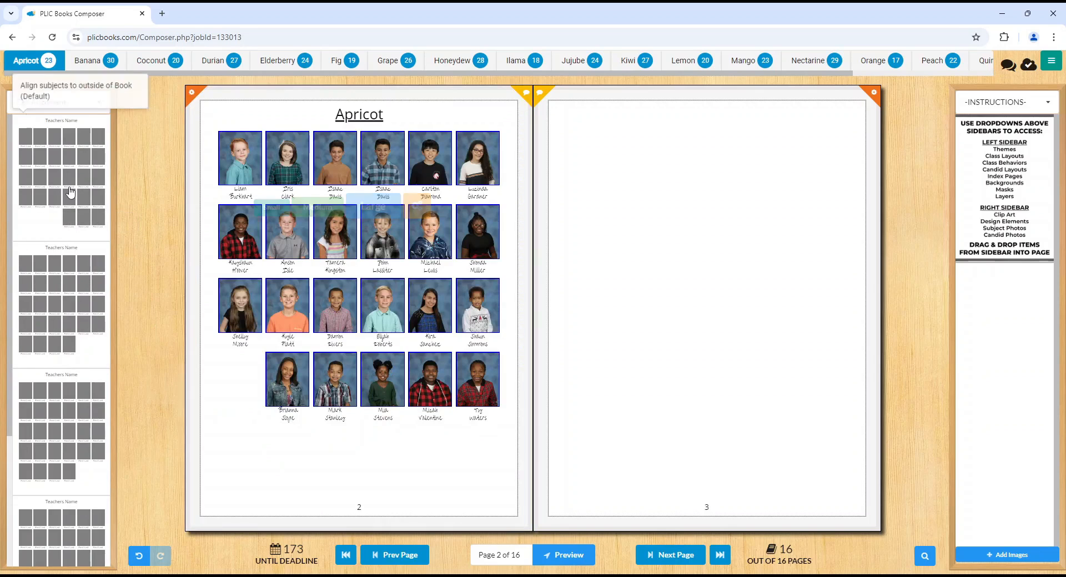
pyautogui.moveTo(228, 240); pyautogui.dragTo(311, 275)
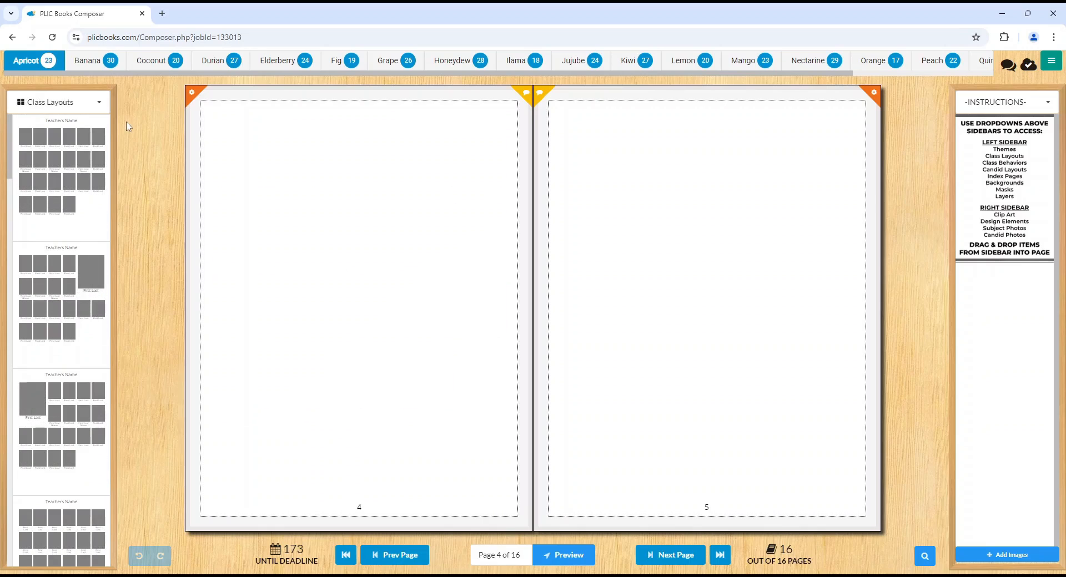
# Try a Collage (Image Only) candid layout on page 4.
pyautogui.click(87, 111)
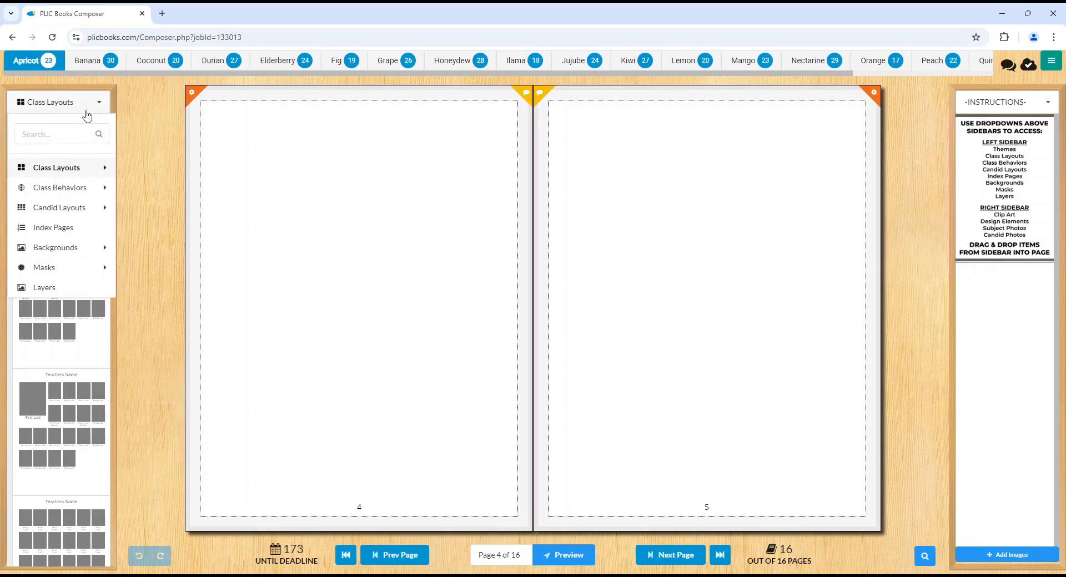
pyautogui.moveTo(86, 207)
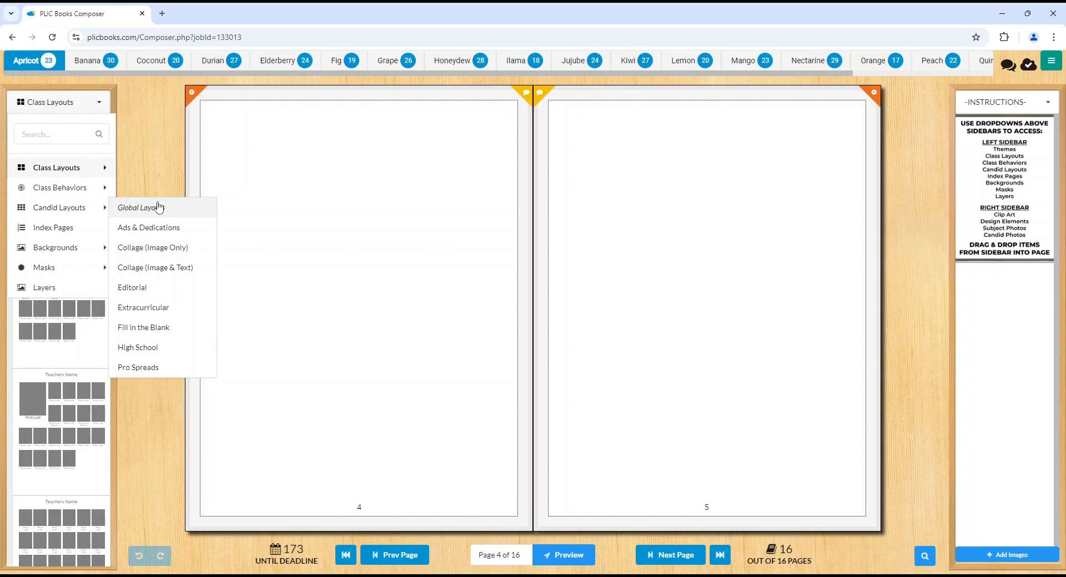
pyautogui.click(154, 250)
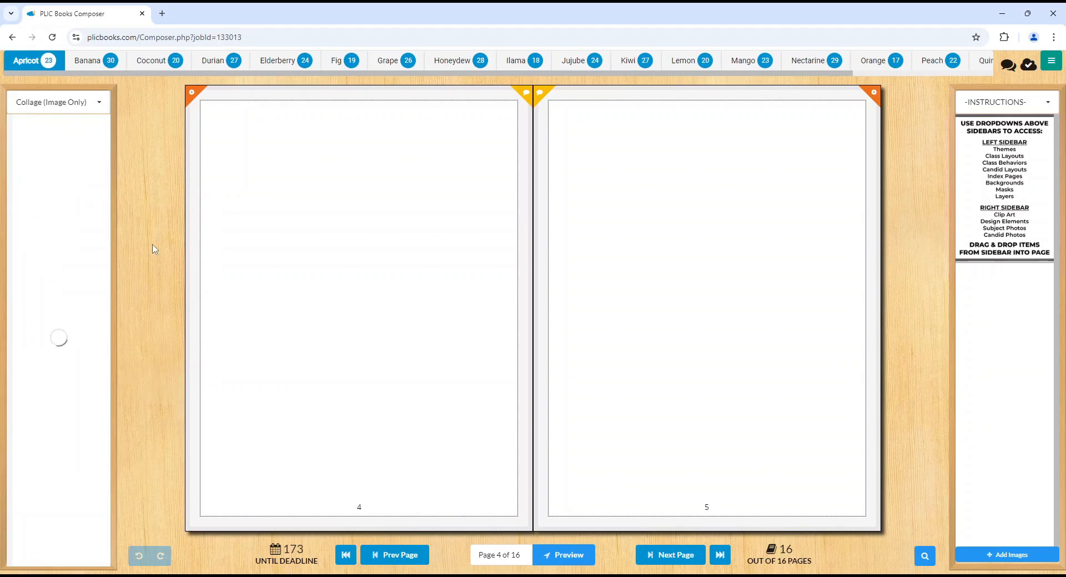
pyautogui.moveTo(227, 223); pyautogui.dragTo(338, 237)
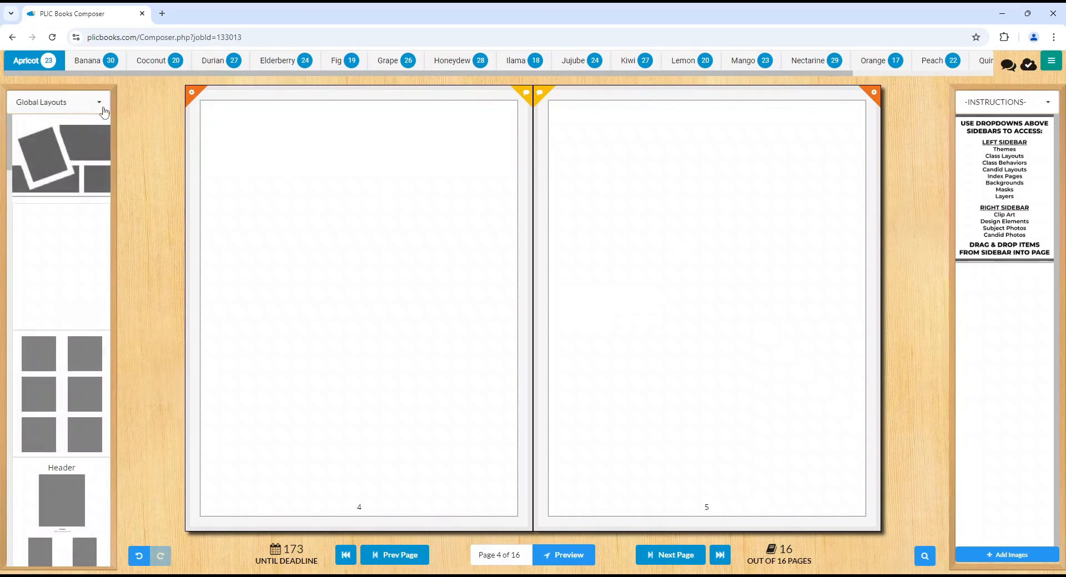
# Apply the Abstract background with red circles to page 4 and replace it with the green and navy wave background.
pyautogui.click(103, 110)
pyautogui.moveTo(102, 251)
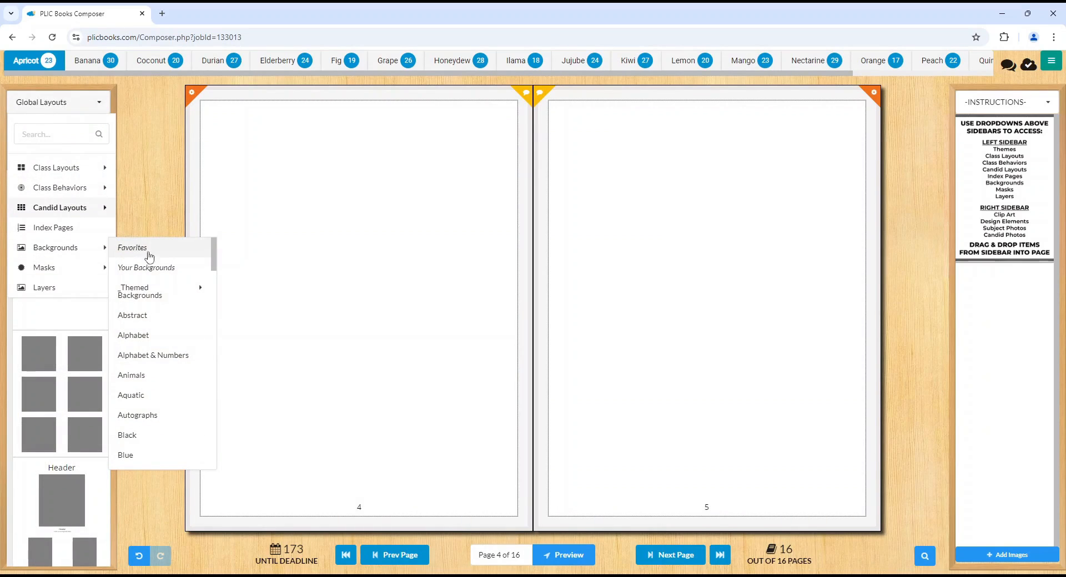
pyautogui.click(147, 316)
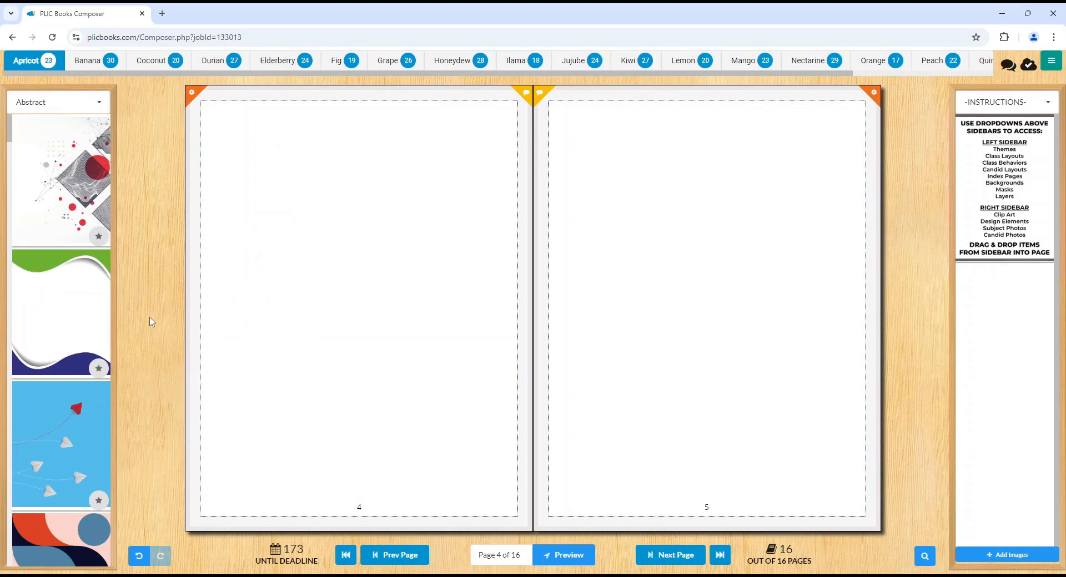
pyautogui.moveTo(61, 177); pyautogui.dragTo(391, 185)
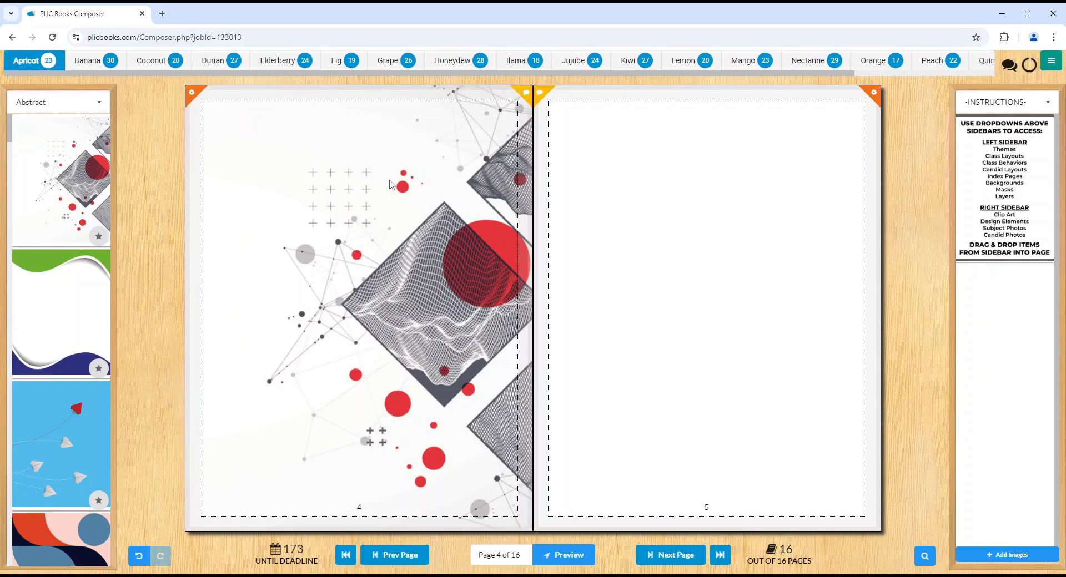
pyautogui.moveTo(67, 318); pyautogui.dragTo(319, 269)
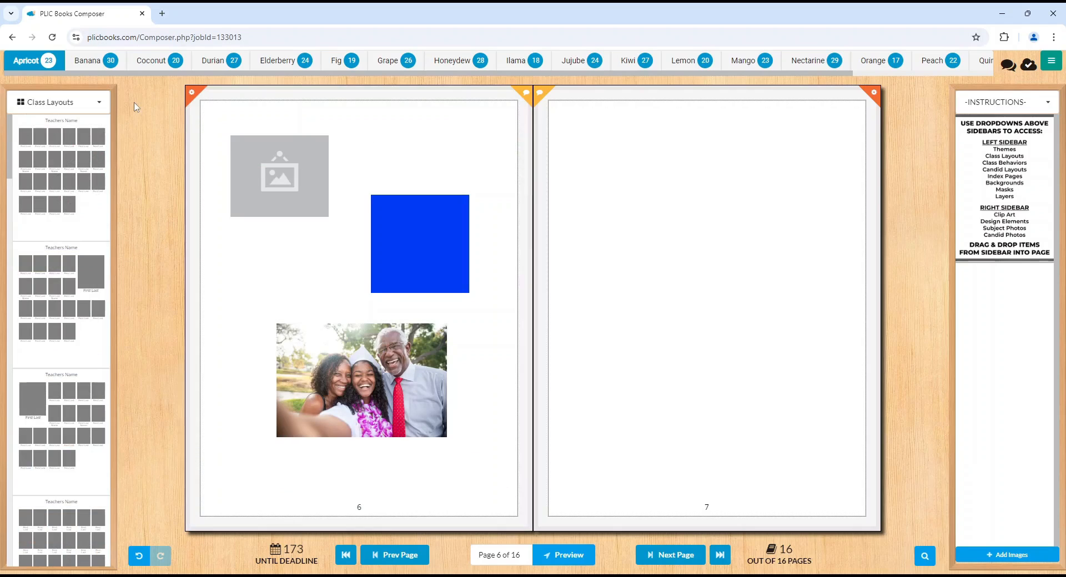
# Mask the objects on page 6 with shapes: rounded rectangle for the image placeholder, star for the blue square, oval for the family photo.
pyautogui.click(98, 105)
pyautogui.click(78, 271)
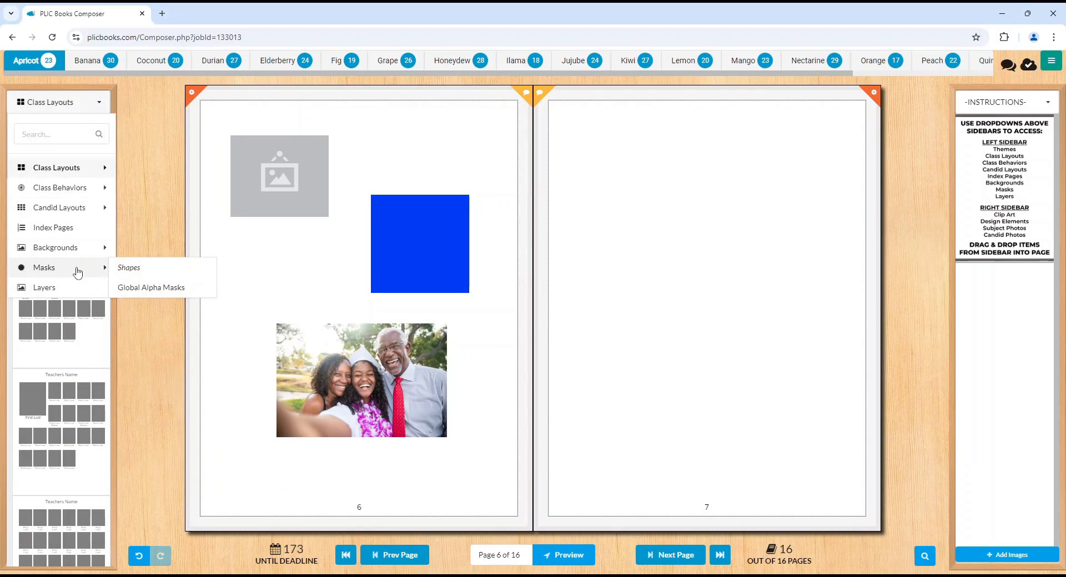
pyautogui.click(145, 269)
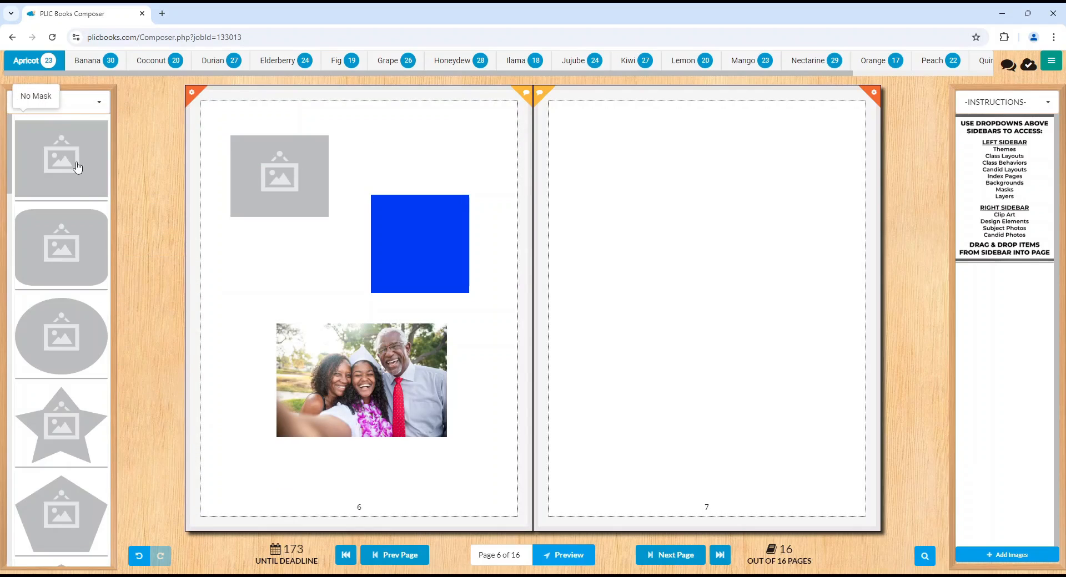
pyautogui.moveTo(72, 240); pyautogui.dragTo(283, 167)
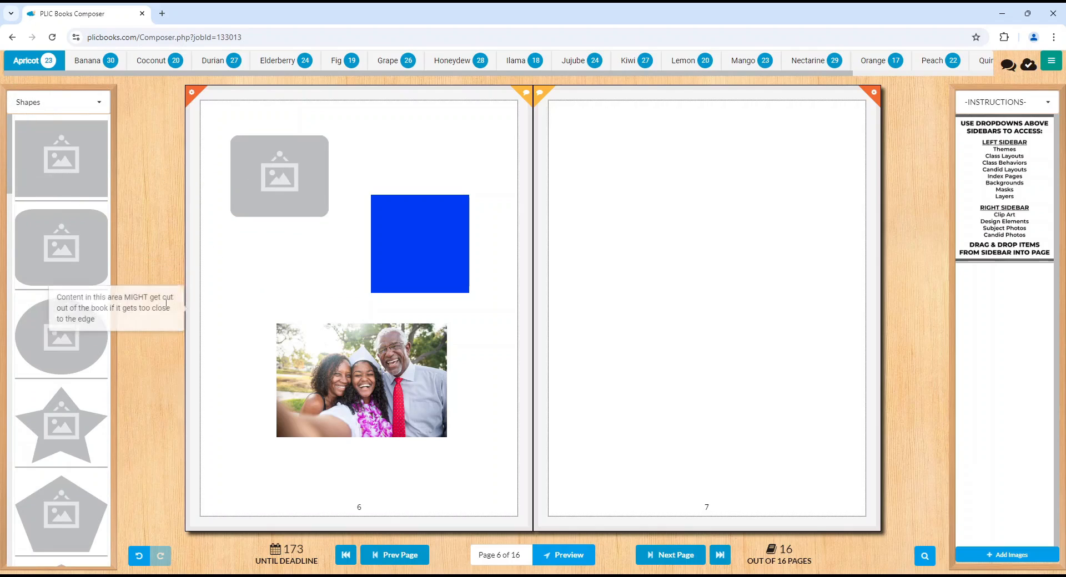
pyautogui.moveTo(81, 422); pyautogui.dragTo(416, 226)
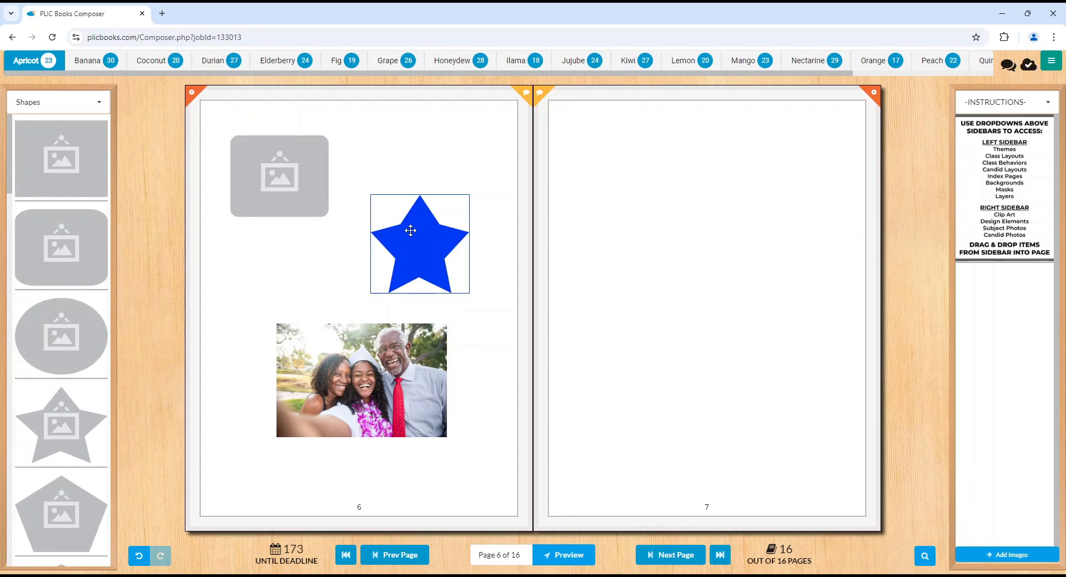
pyautogui.moveTo(55, 347); pyautogui.dragTo(322, 361)
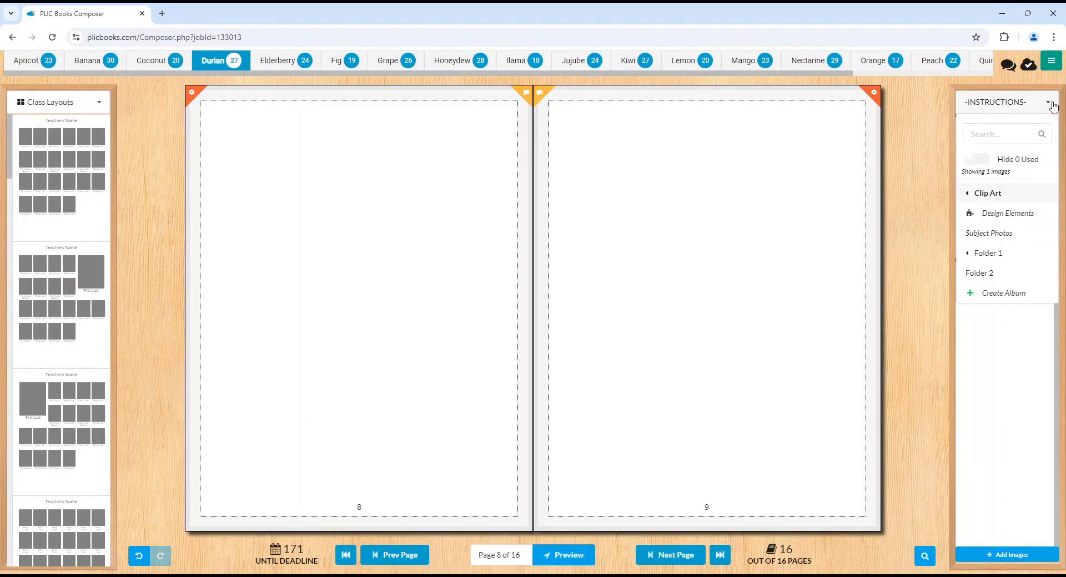
# Place the paintbrush "Art" clip art from the Arts category near the head of page 9.
pyautogui.moveTo(1034, 195)
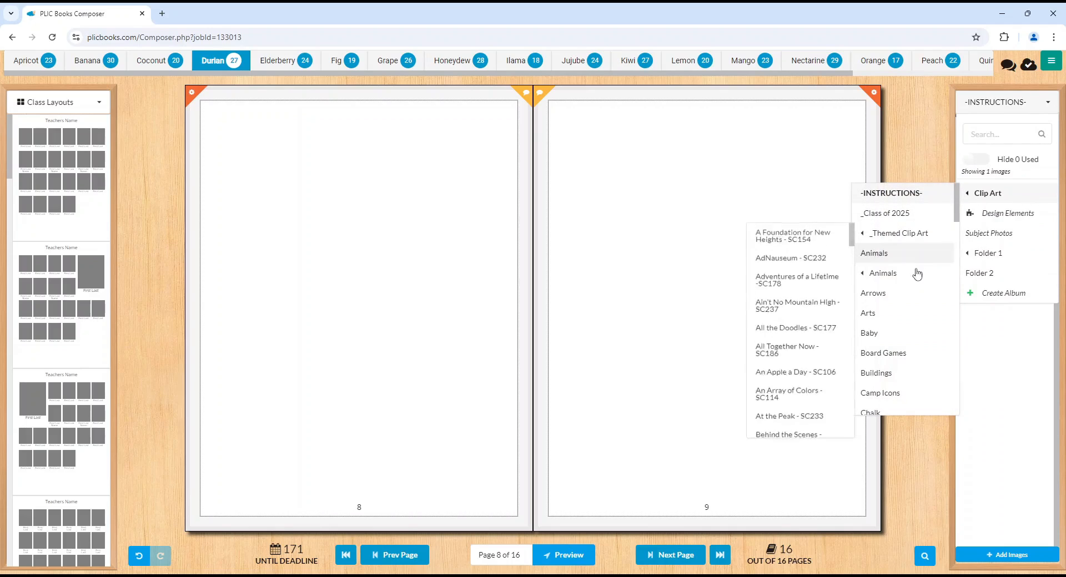
pyautogui.click(911, 313)
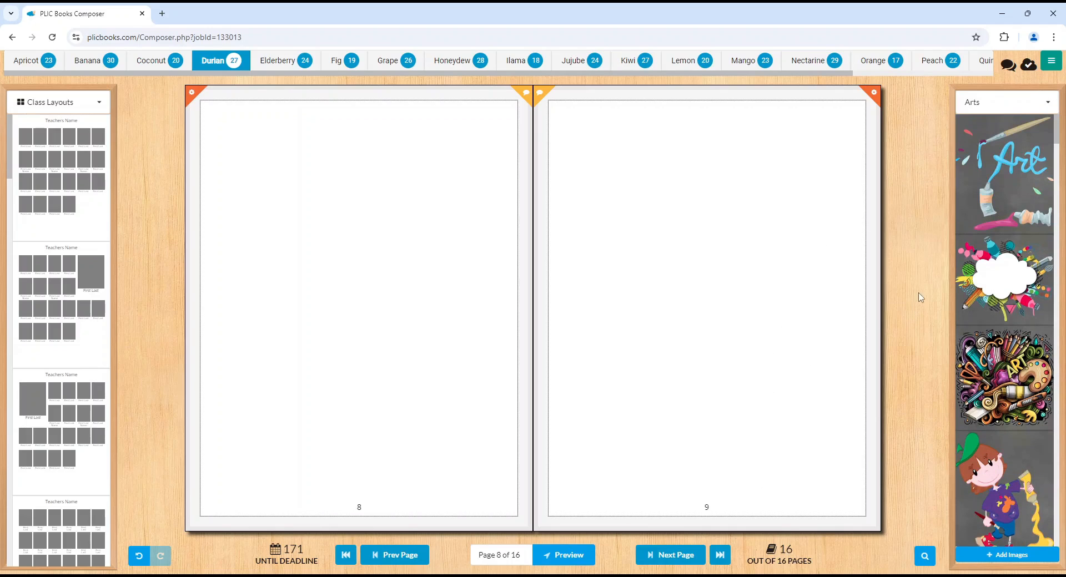
pyautogui.moveTo(991, 174); pyautogui.dragTo(607, 181)
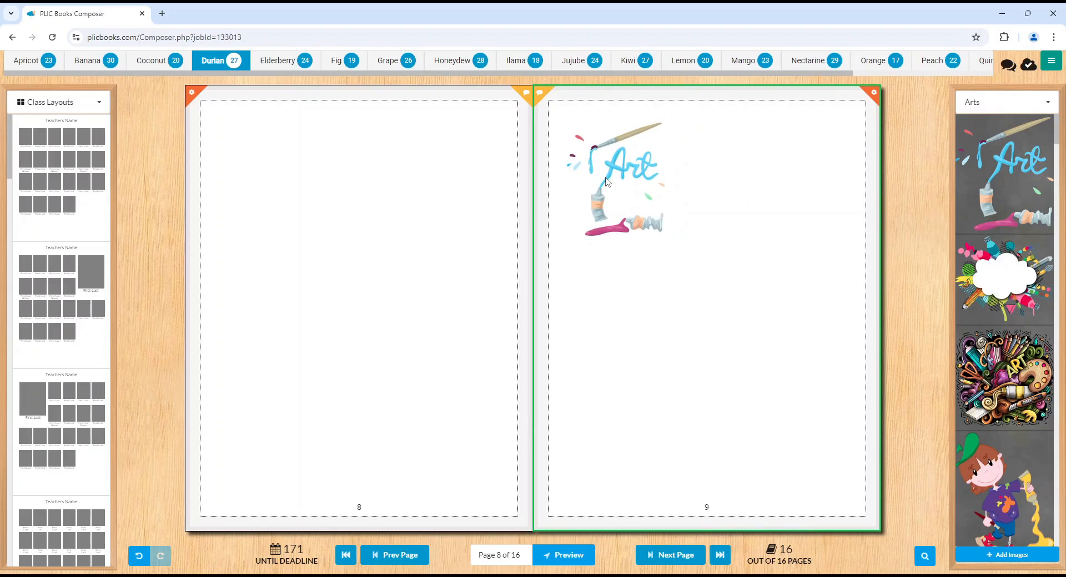
# Add an image placeholder beside the clip art on page 9 and a blue square below it from the Design Elements.
pyautogui.click(1023, 103)
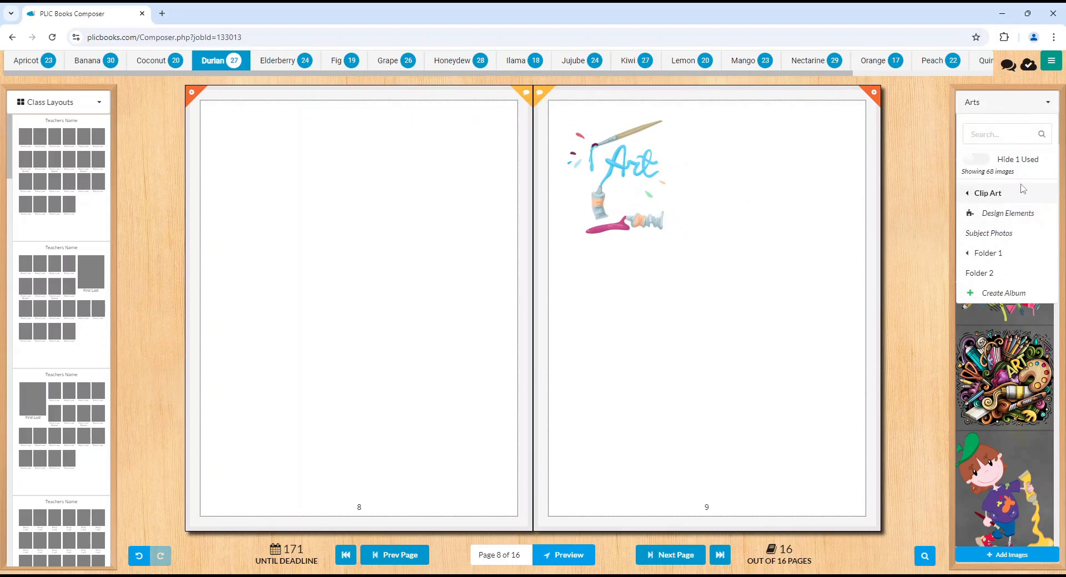
pyautogui.click(1006, 214)
pyautogui.moveTo(1005, 158); pyautogui.dragTo(780, 143)
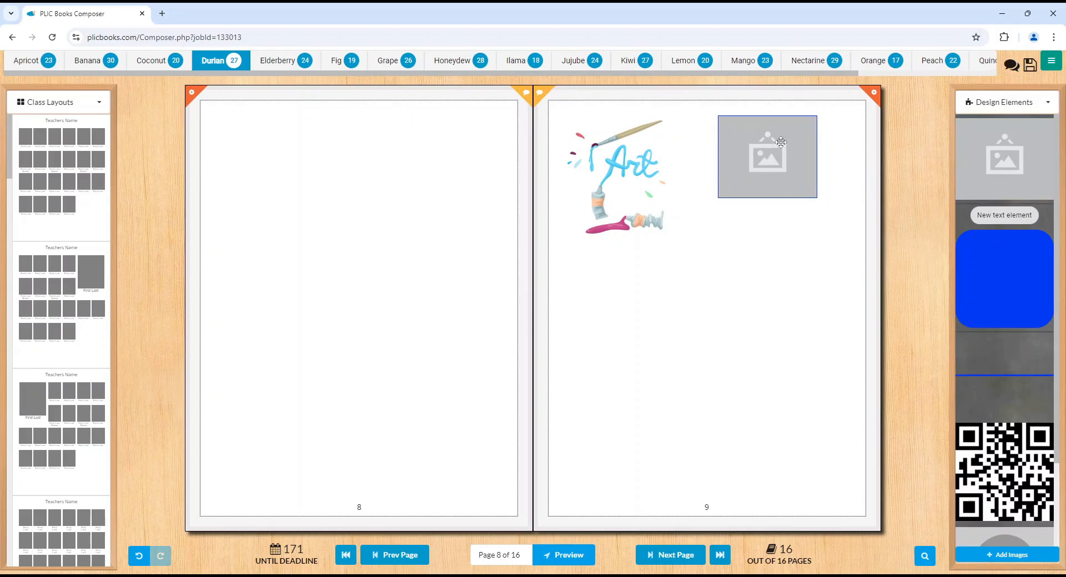
pyautogui.moveTo(997, 271); pyautogui.dragTo(770, 280)
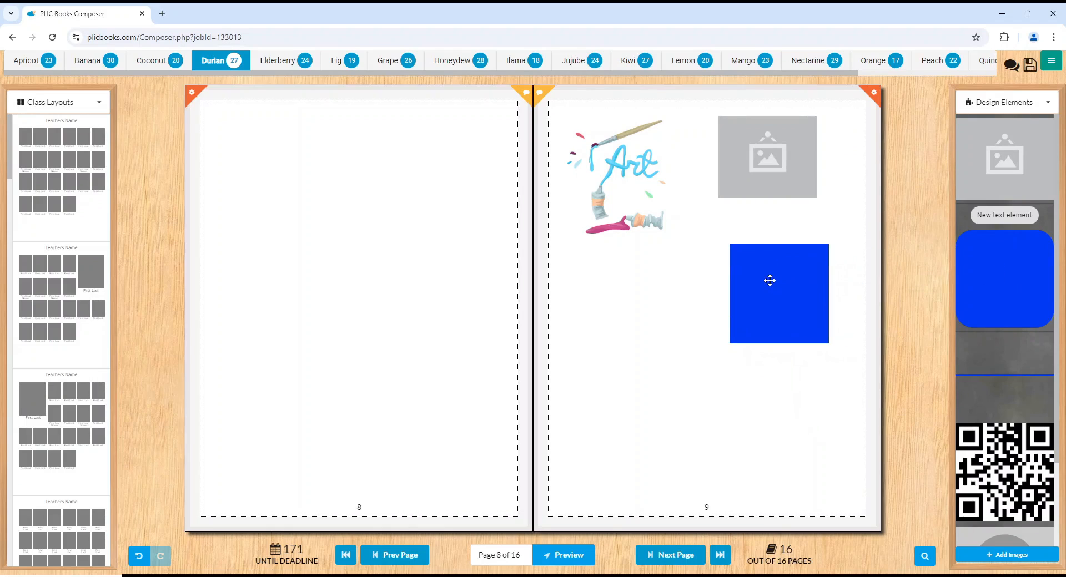
# Place the Album 1 photo of the two women talking on the lower part of page 9.
pyautogui.click(1047, 102)
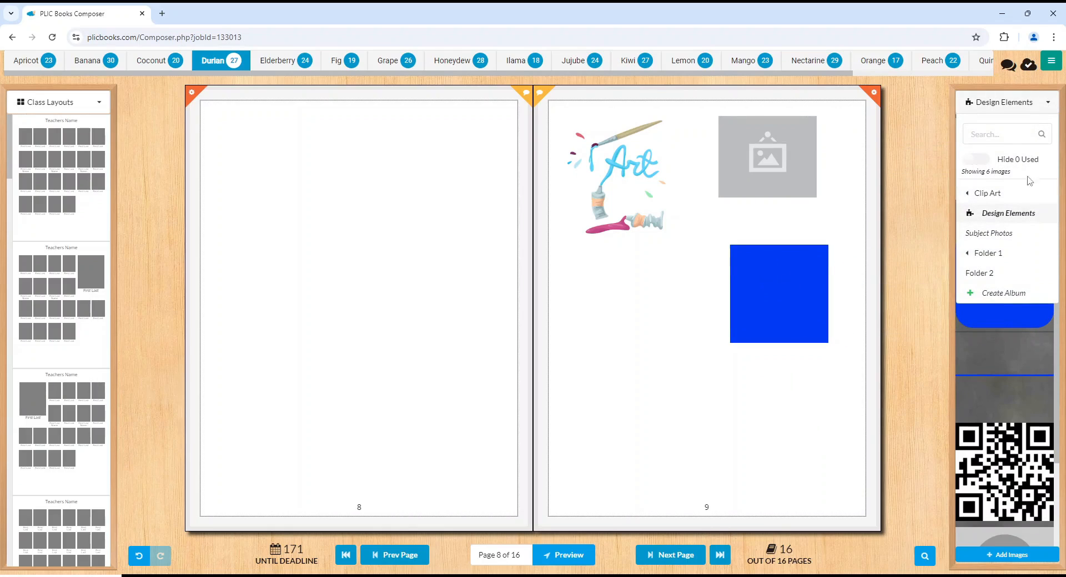
pyautogui.moveTo(1018, 257)
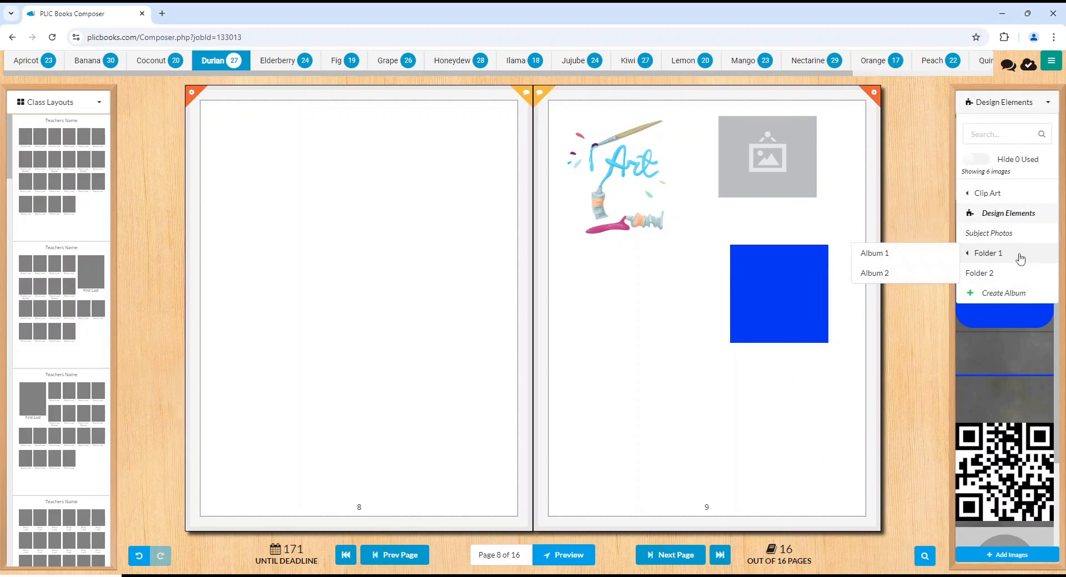
pyautogui.click(917, 256)
pyautogui.moveTo(1005, 161); pyautogui.dragTo(630, 403)
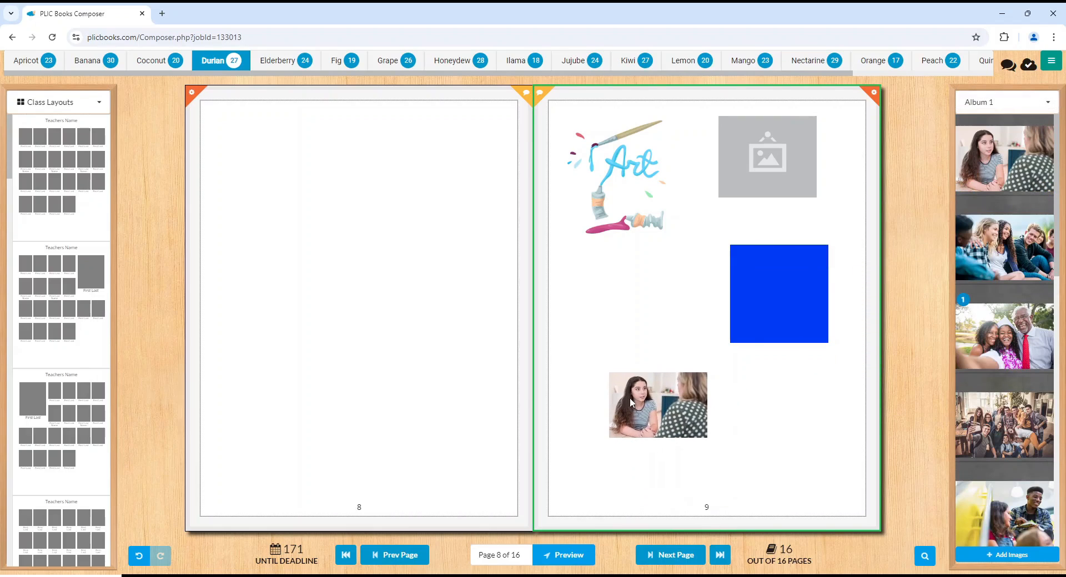
# Search the Subject Photos by a student's surname and place the matching portrait beside the candid photo on page 9.
pyautogui.click(1020, 105)
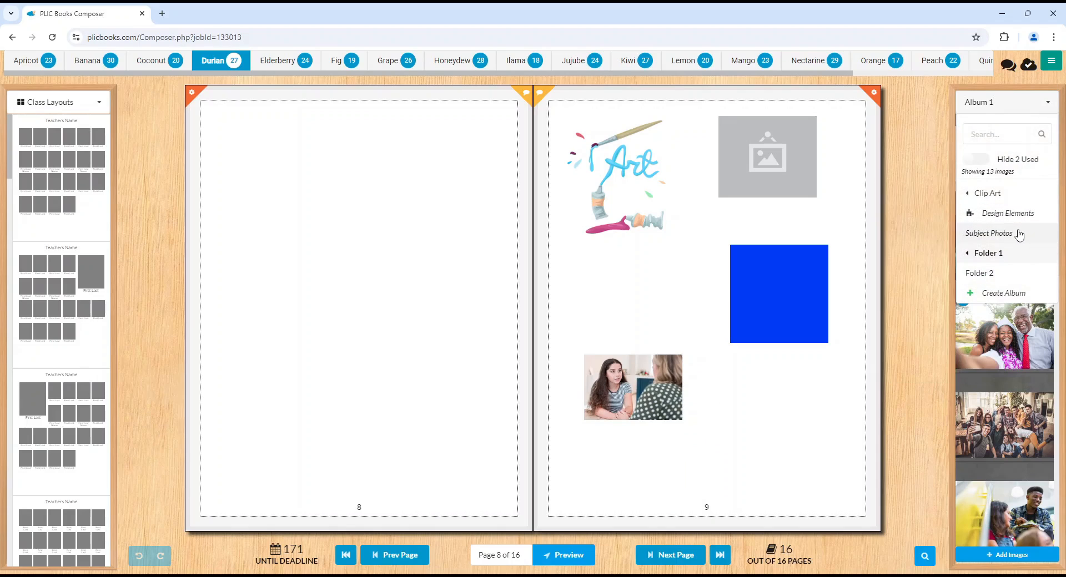
pyautogui.click(1020, 234)
pyautogui.click(1047, 106)
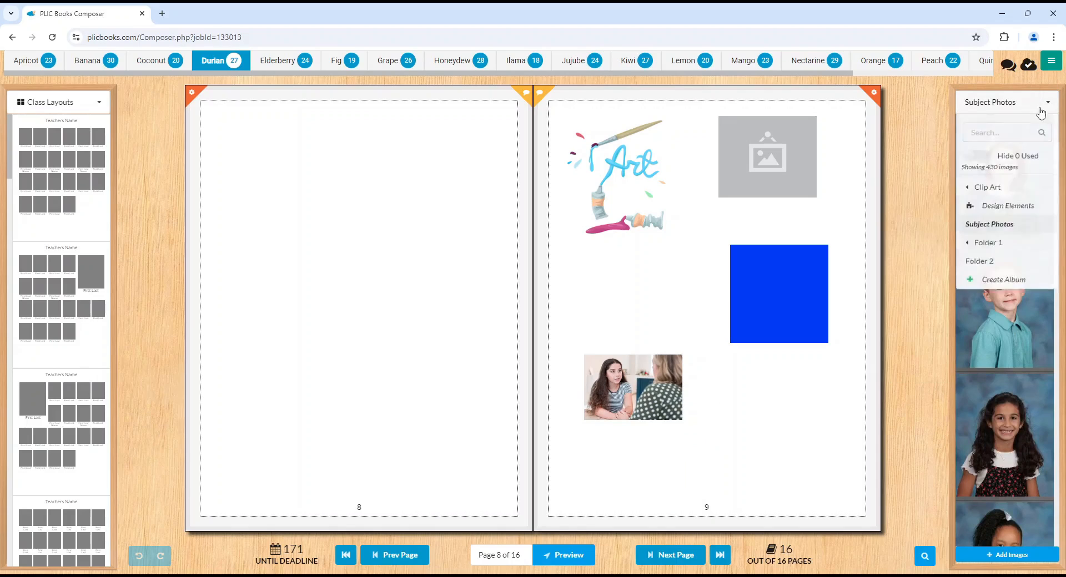
pyautogui.click(1015, 139)
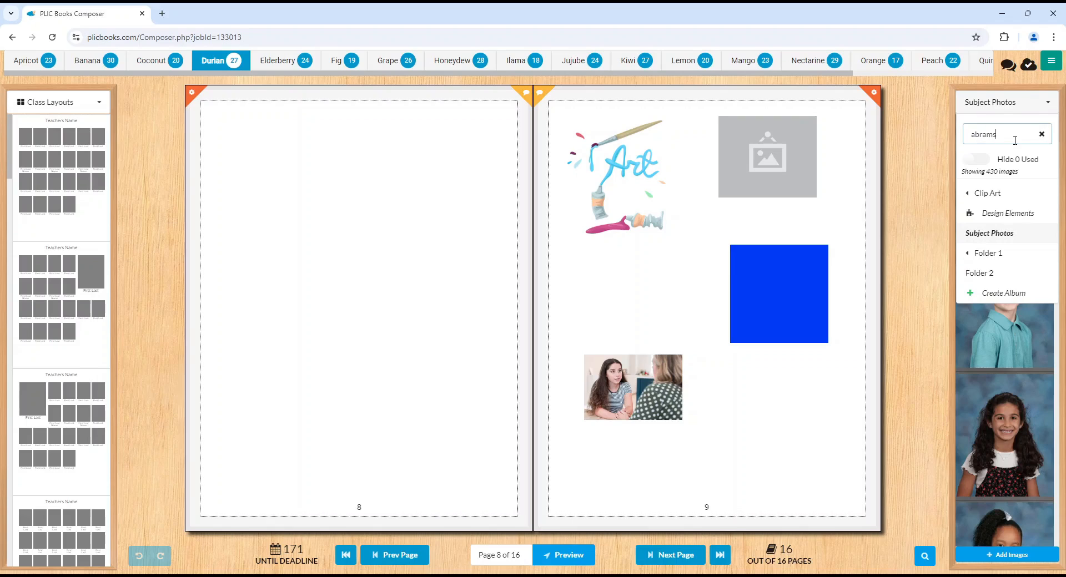
pyautogui.click(911, 130)
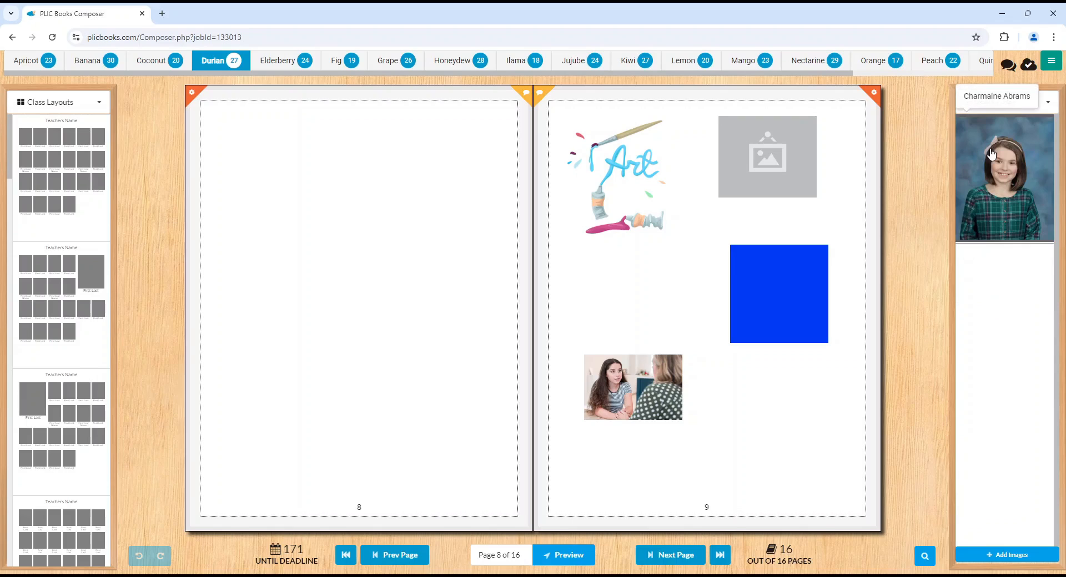
pyautogui.moveTo(1000, 166); pyautogui.dragTo(758, 407)
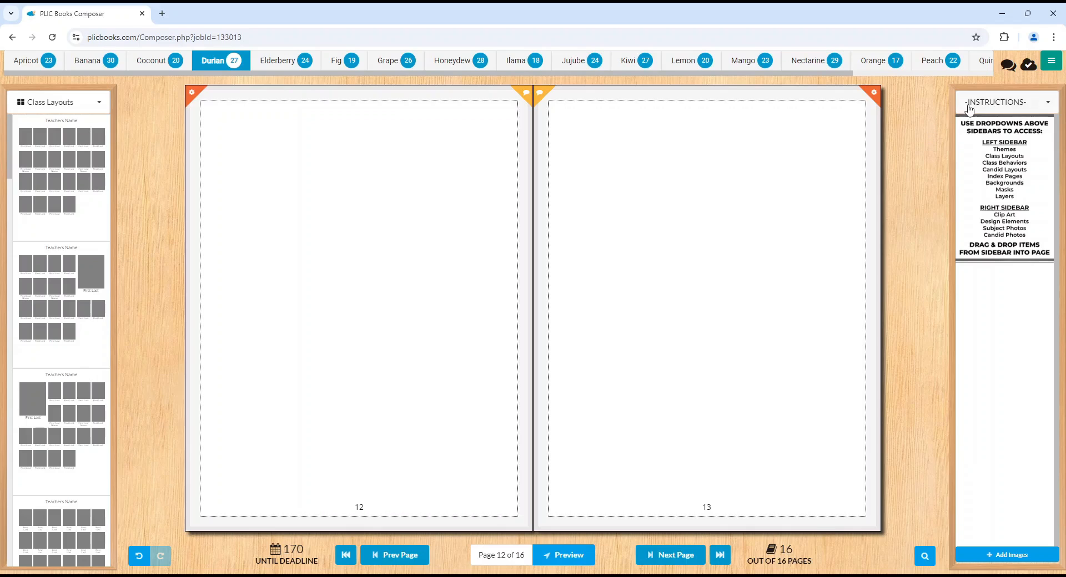
# Place the Album 1 group photo of students sitting together on the upper half of page 13.
pyautogui.click(979, 106)
pyautogui.moveTo(997, 253)
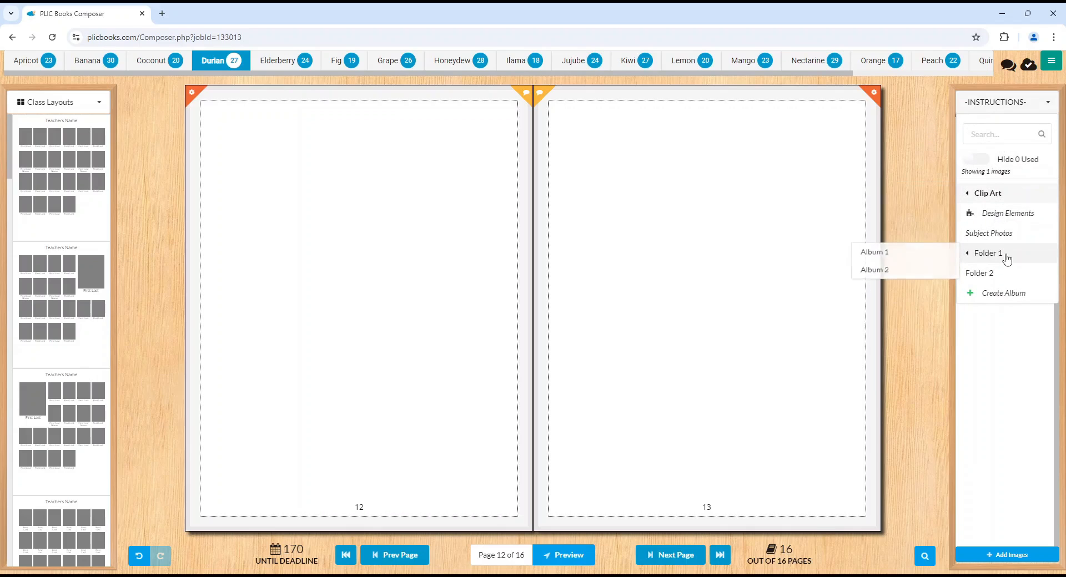
pyautogui.click(929, 256)
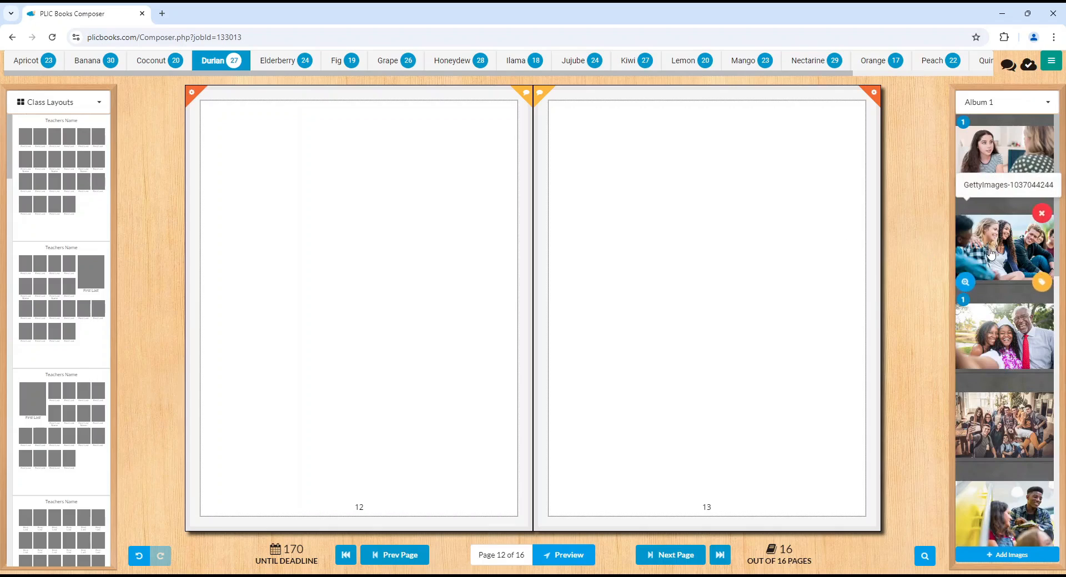
pyautogui.moveTo(1005, 247); pyautogui.dragTo(692, 230)
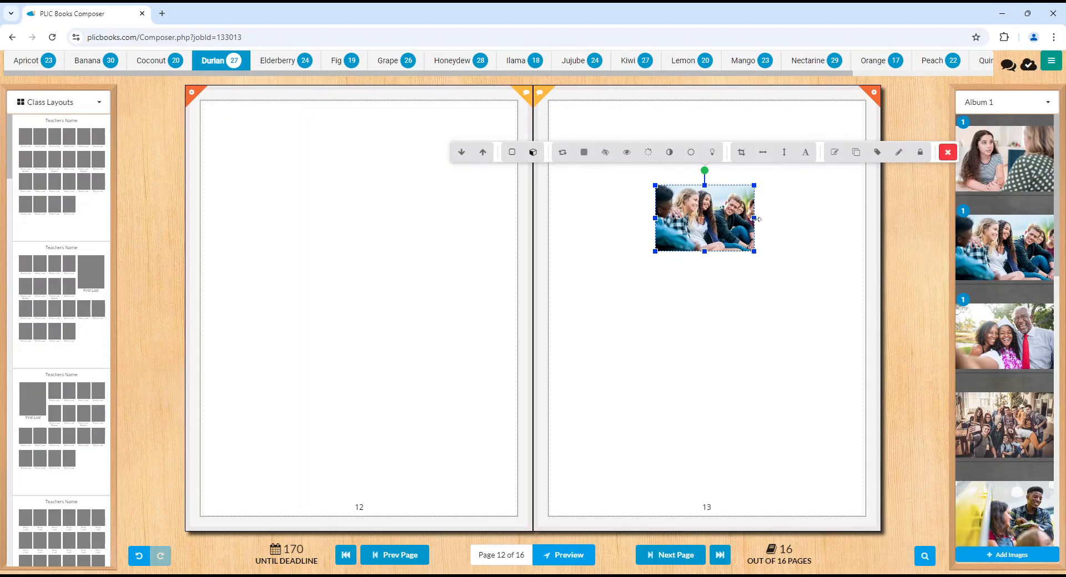
# Enlarge the group photo on page 13 and rotate it slightly clockwise.
pyautogui.moveTo(757, 219); pyautogui.dragTo(819, 225)
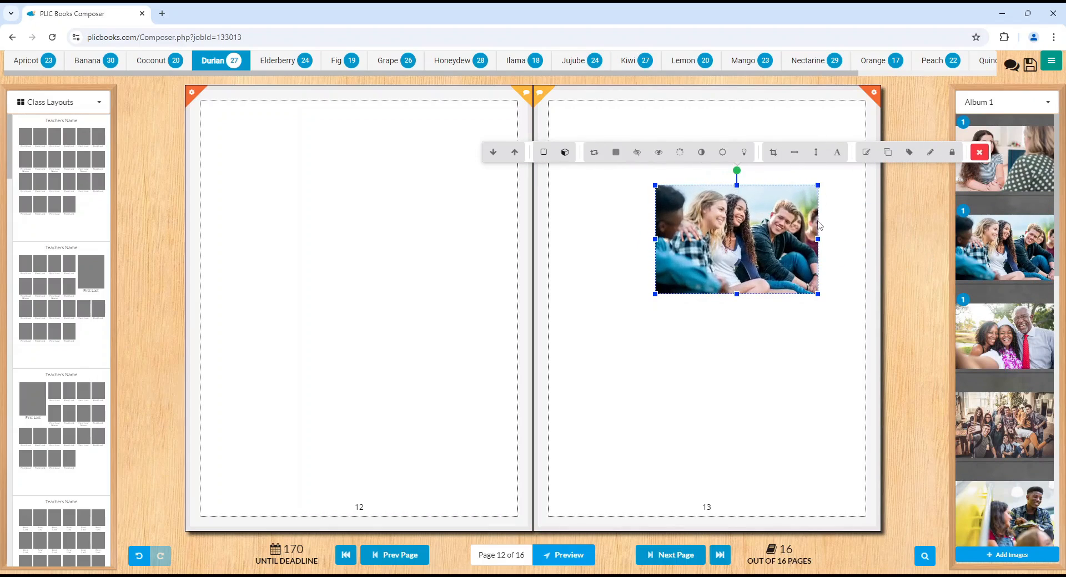
pyautogui.moveTo(737, 170)
pyautogui.mouseDown()
pyautogui.moveTo(708, 175)
pyautogui.moveTo(745, 167)
pyautogui.mouseUp()
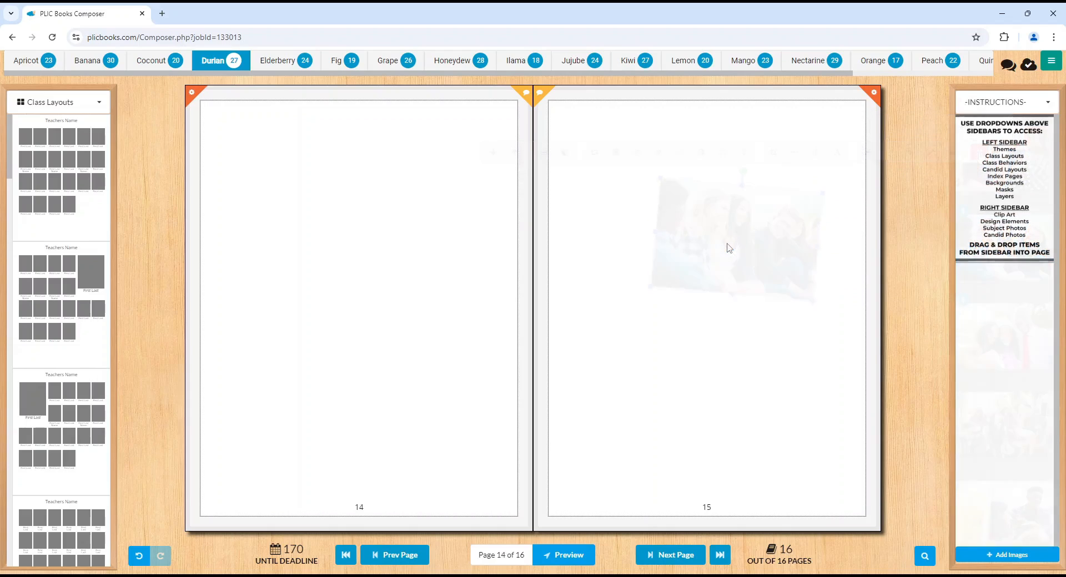
# Add a text element reading "text" on the upper half of page 15 and show the new text element among the Design Elements.
pyautogui.doubleClick(729, 249)
pyautogui.write('T')
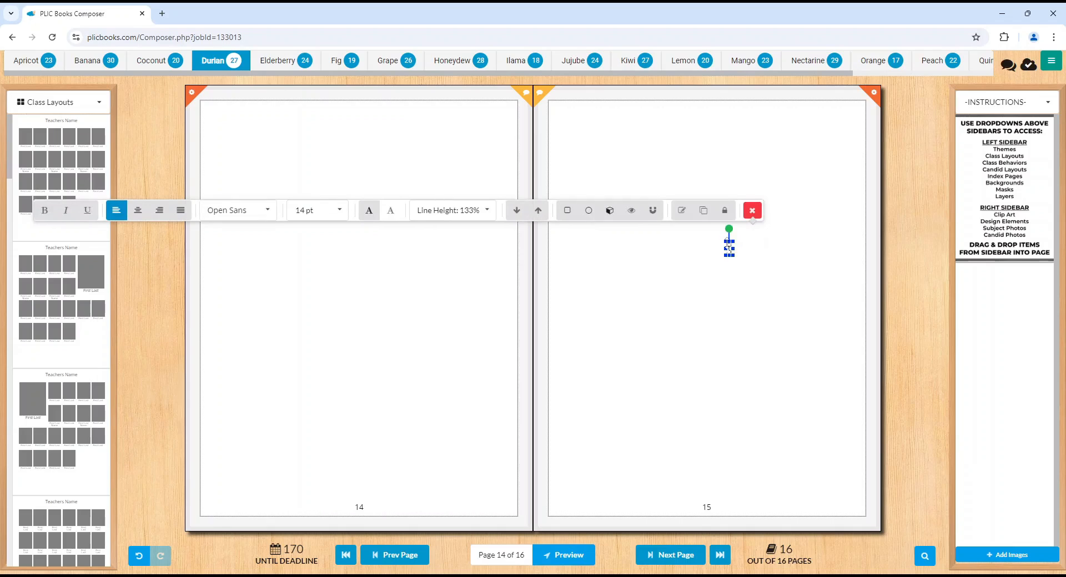
pyautogui.click(1001, 102)
pyautogui.click(1001, 214)
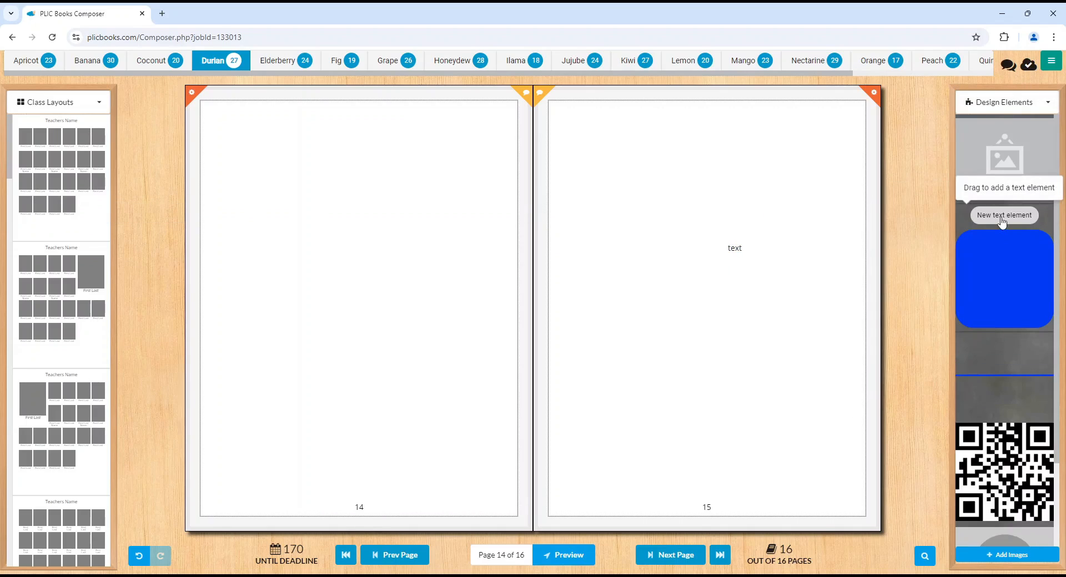
pyautogui.moveTo(826, 313); pyautogui.dragTo(669, 369)
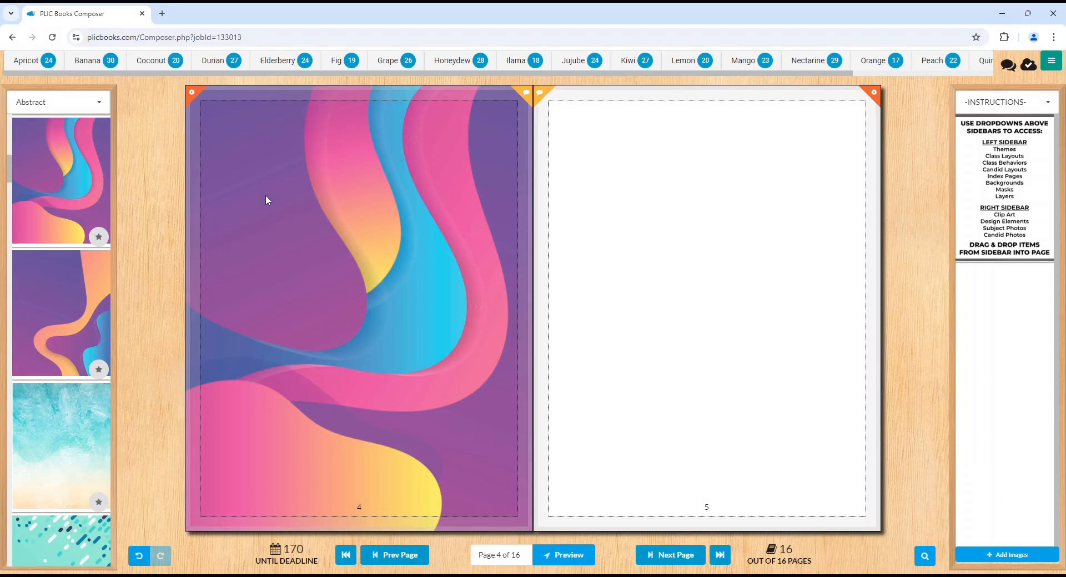
# Set the hue of page 4's abstract background to 60° in the background settings.
pyautogui.click(193, 98)
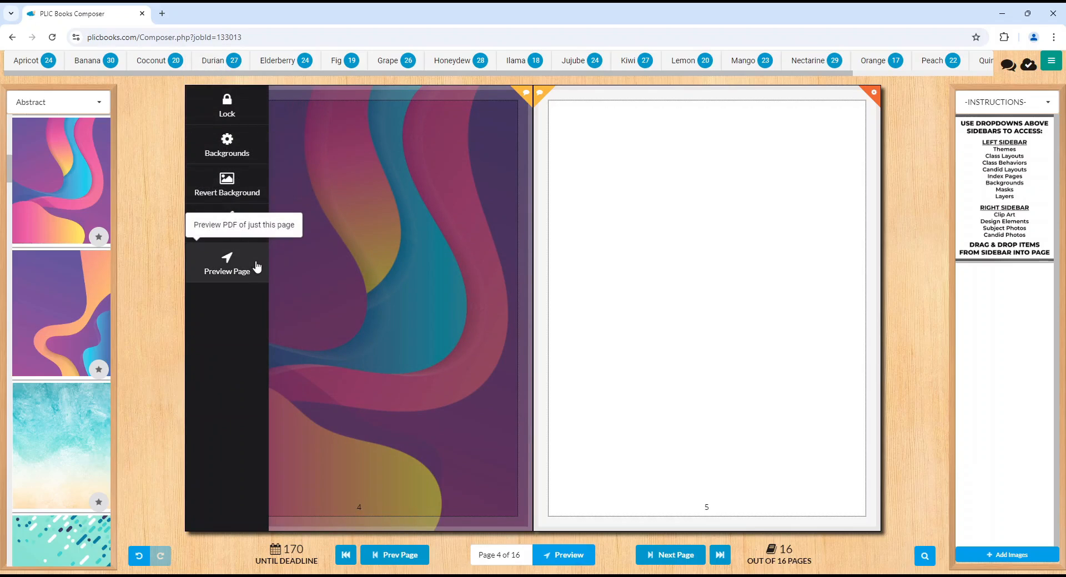
pyautogui.click(257, 154)
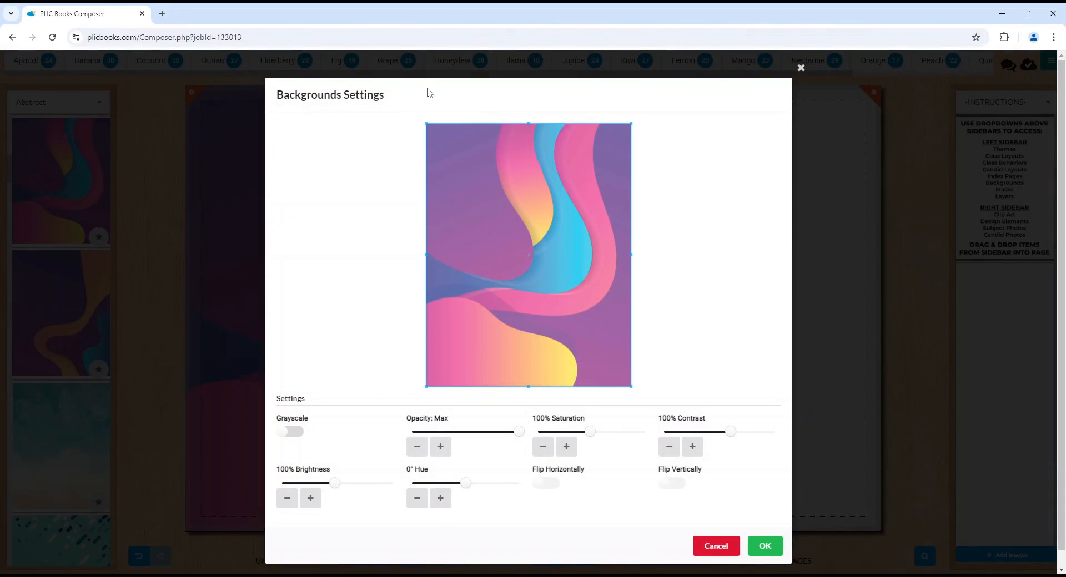
pyautogui.click(440, 498)
pyautogui.click(441, 498)
pyautogui.click(440, 498)
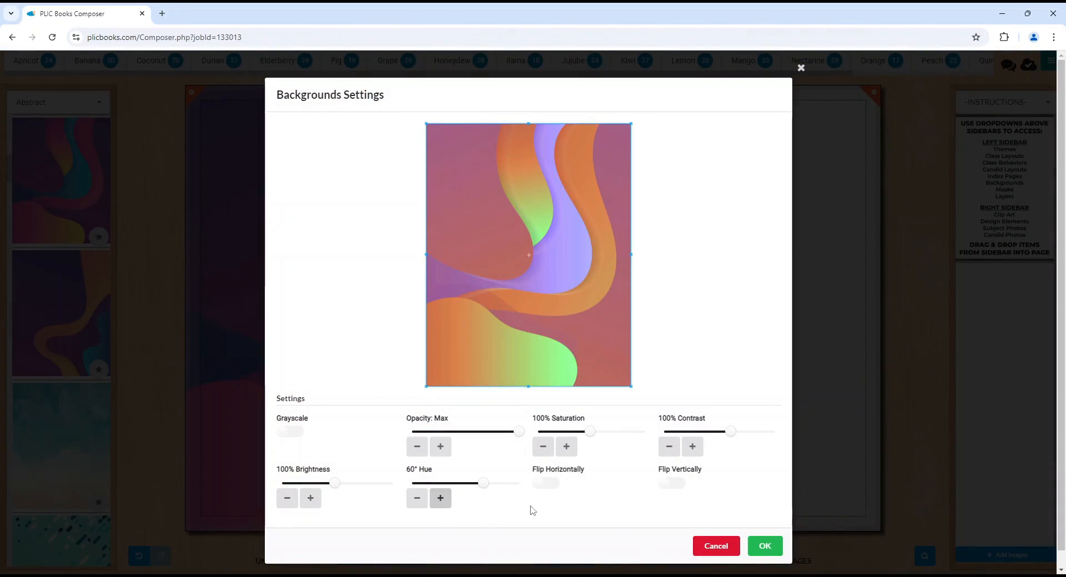
pyautogui.click(780, 548)
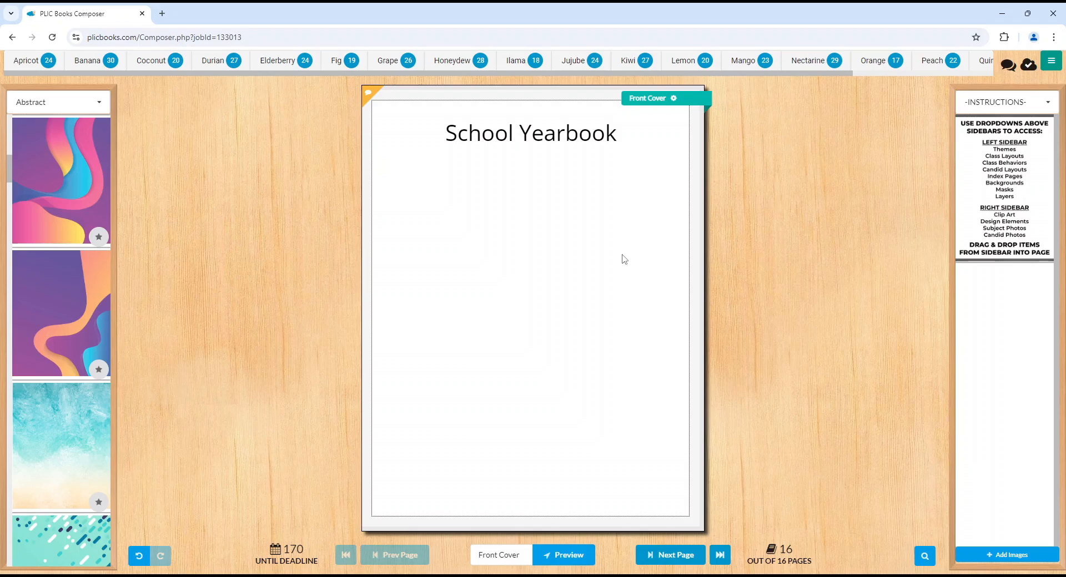
# View the front and back covers as a full spread, return to the single front cover, and look through its page options.
pyautogui.click(674, 98)
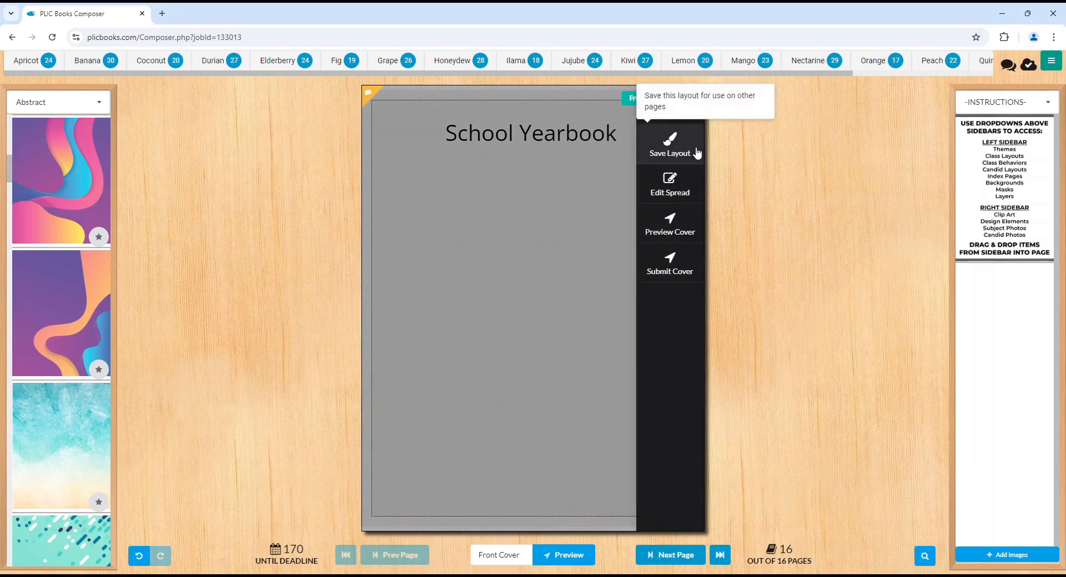
pyautogui.click(698, 189)
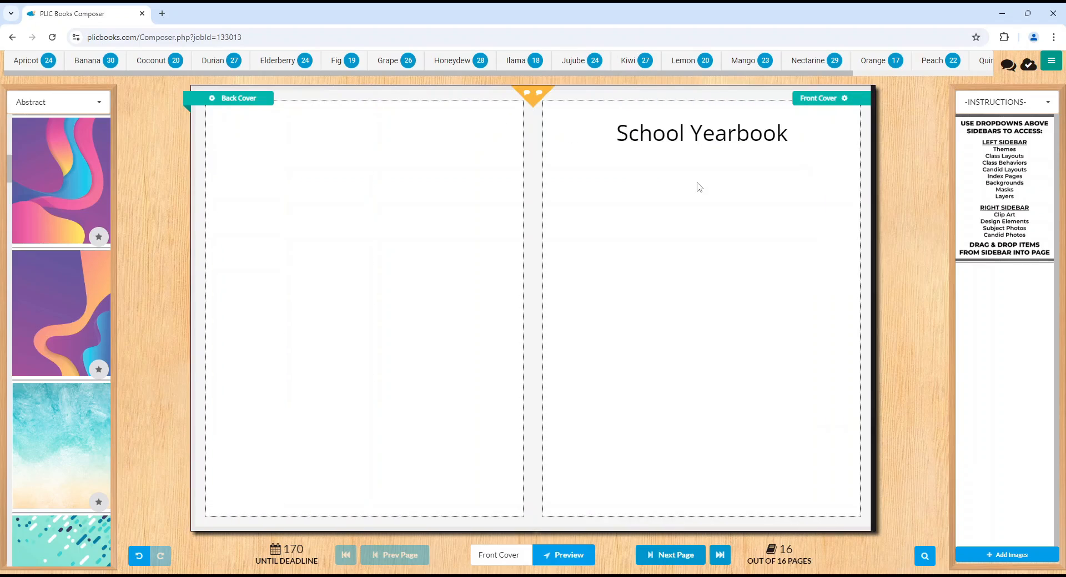
pyautogui.click(833, 108)
pyautogui.click(842, 180)
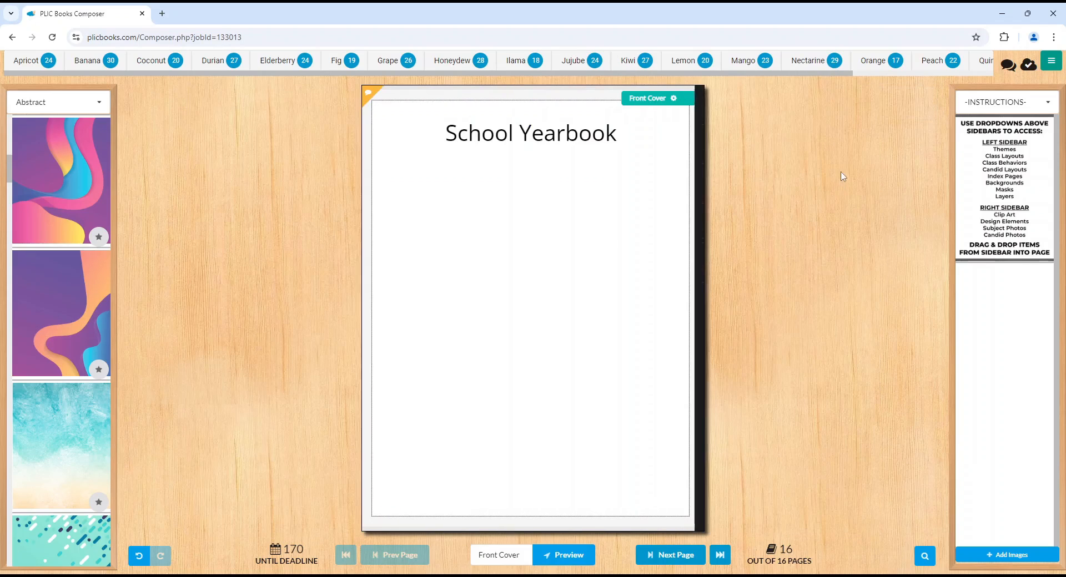
pyautogui.click(673, 98)
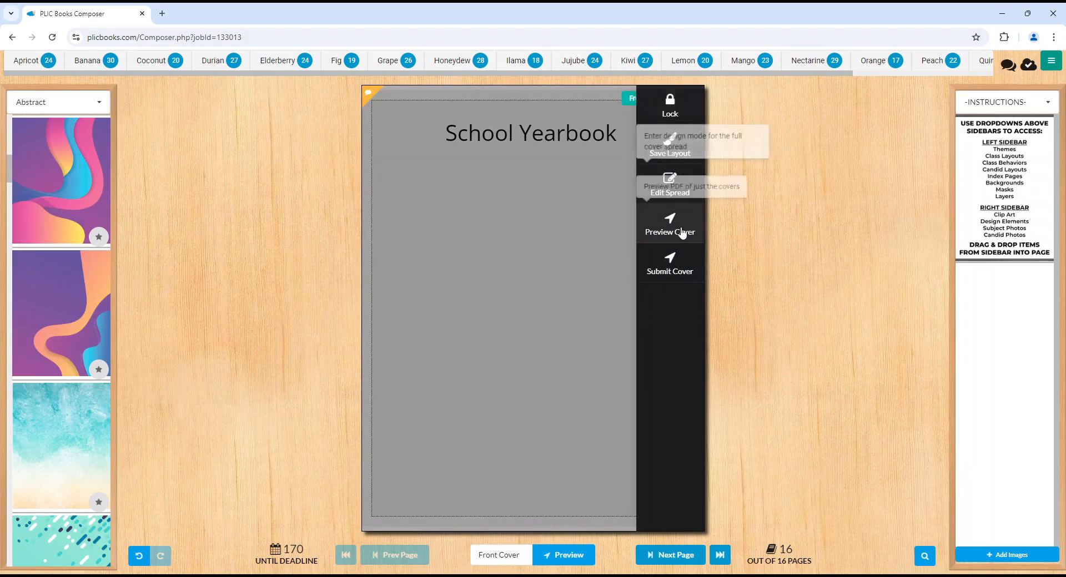
pyautogui.click(579, 248)
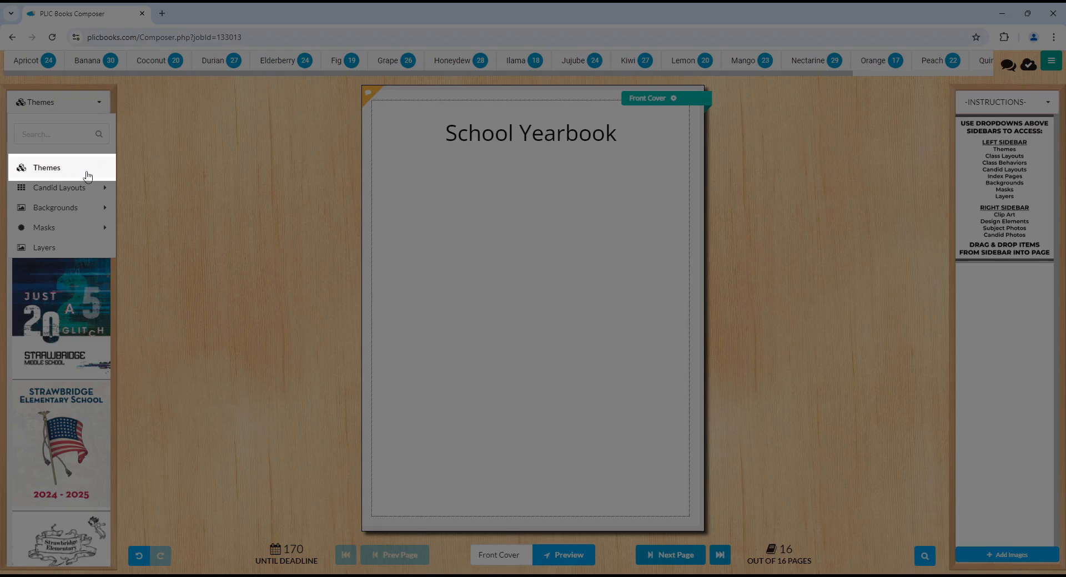
# Try the retro 2024–2025 sign and Glitch themes on the front cover, and apply the American flag theme instead.
pyautogui.click(88, 176)
pyautogui.moveTo(87, 176); pyautogui.dragTo(508, 210)
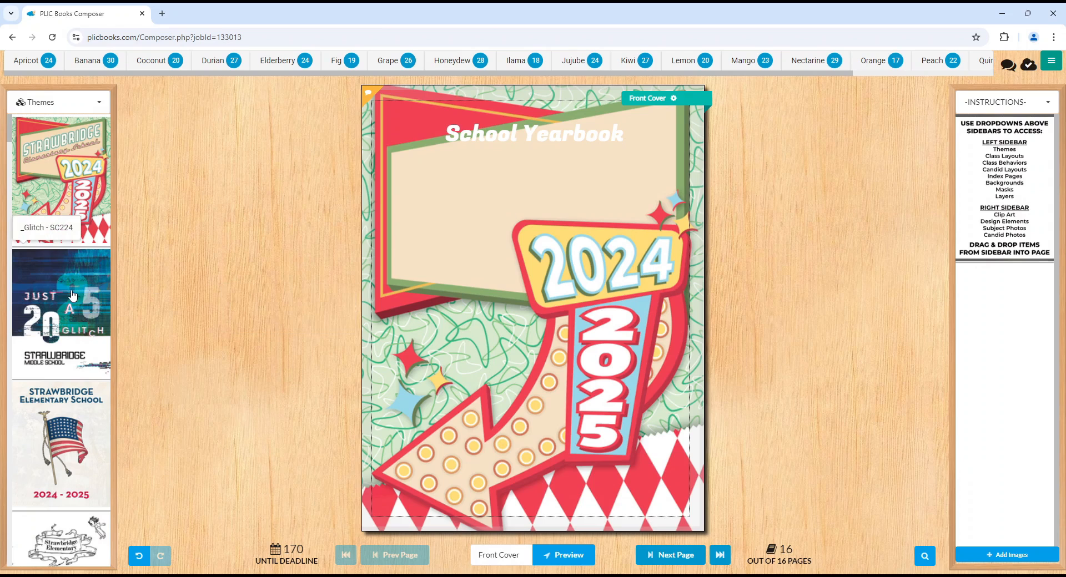
pyautogui.moveTo(62, 300); pyautogui.dragTo(511, 287)
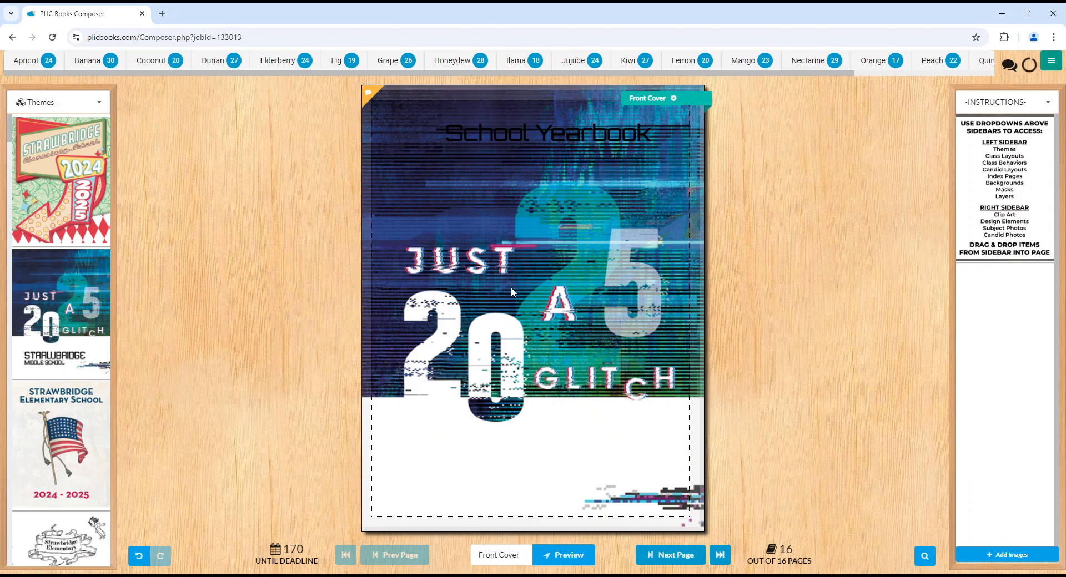
pyautogui.moveTo(58, 405); pyautogui.dragTo(522, 328)
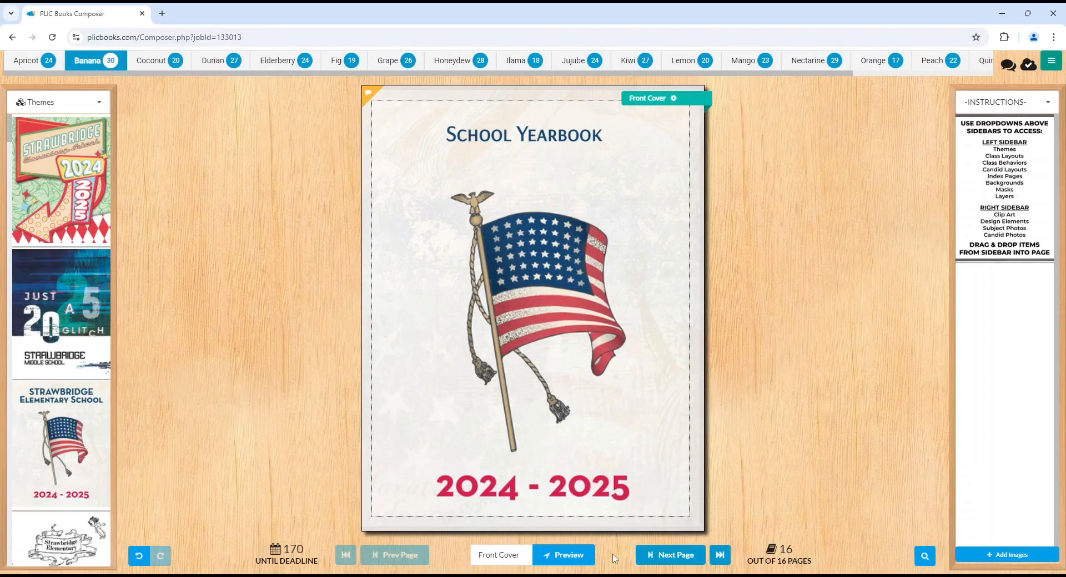
# Open the Book Preview and examine the page thumbnails, including the Banana class page.
pyautogui.click(580, 555)
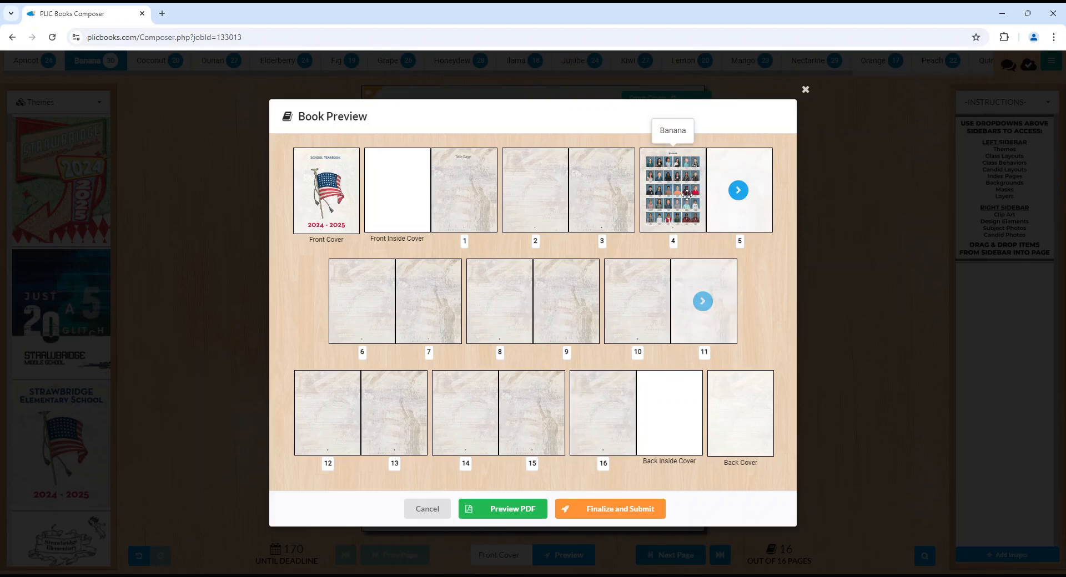
pyautogui.moveTo(678, 199); pyautogui.dragTo(716, 175)
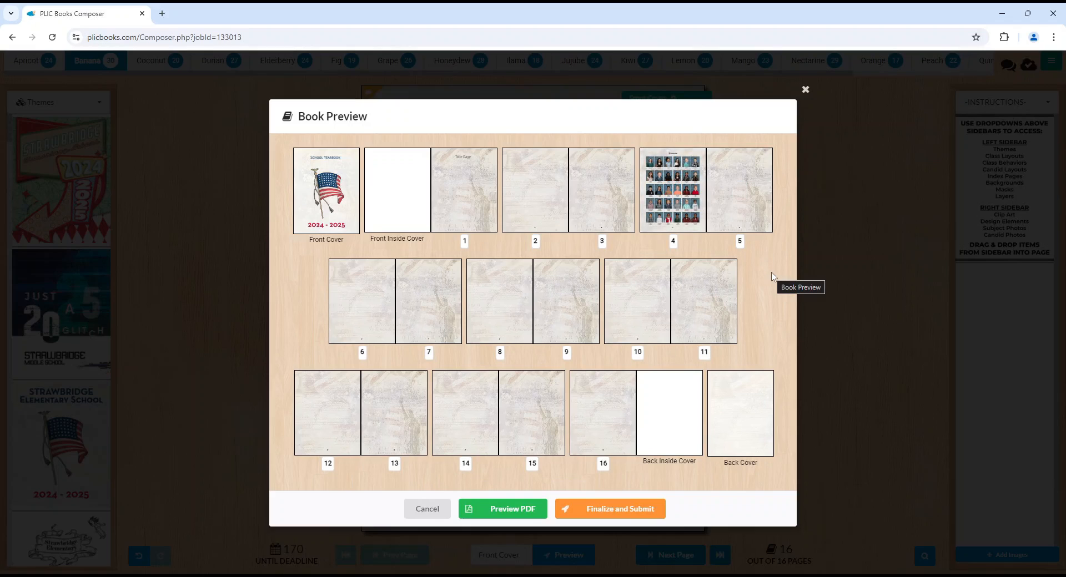